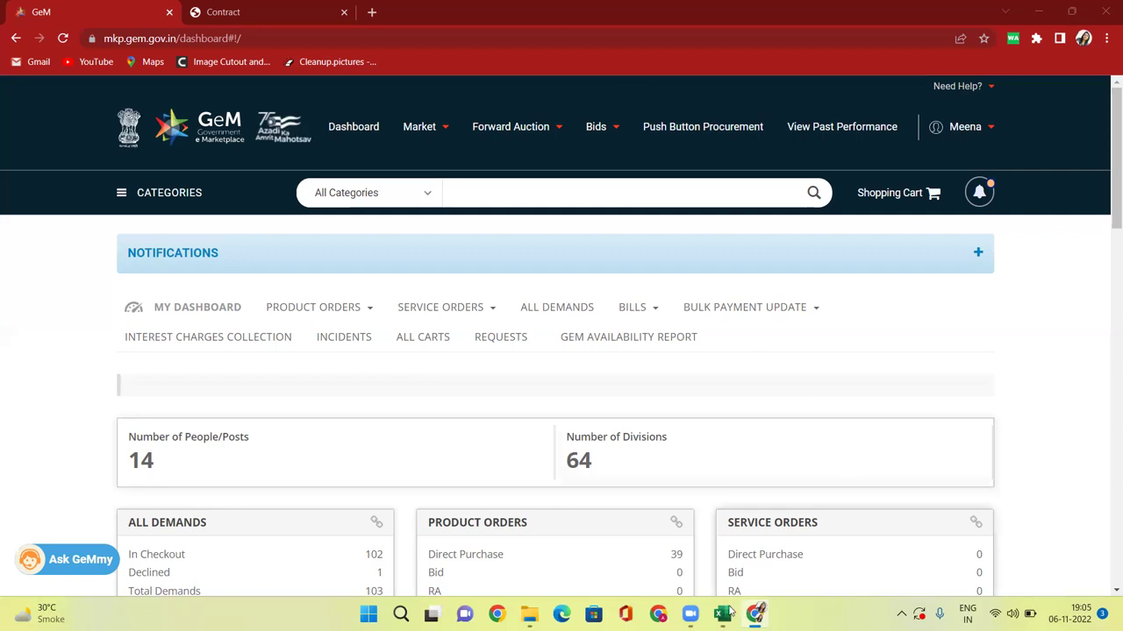
Switch to the Book1 workbook in Excel and add a new blank worksheet
mouse_move(721, 614)
left_click(686, 559)
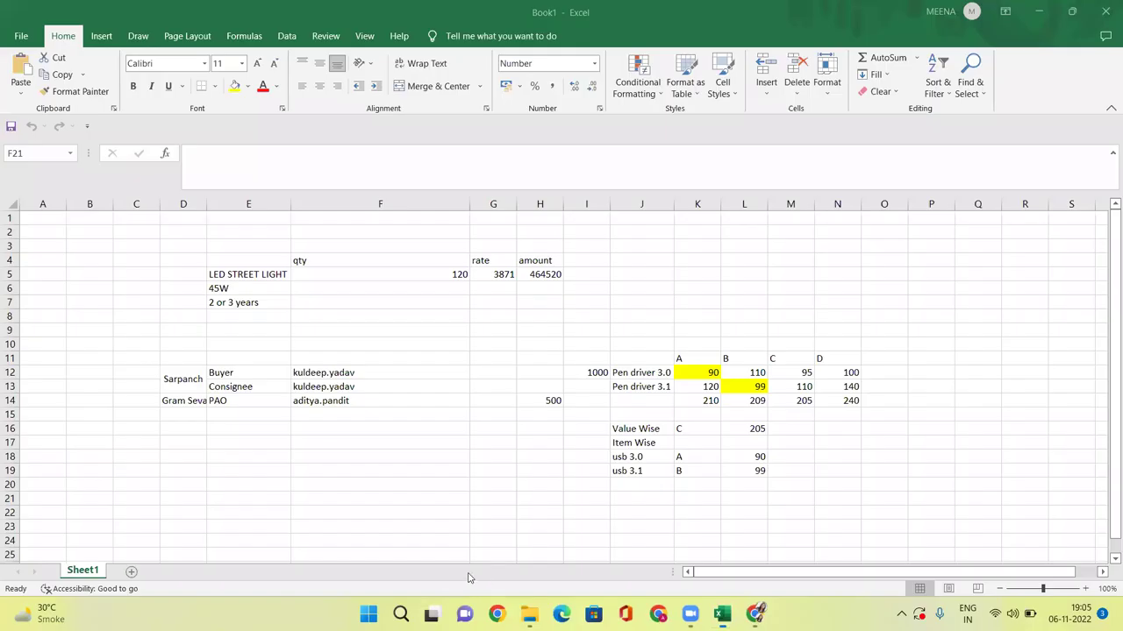
left_click(412, 498)
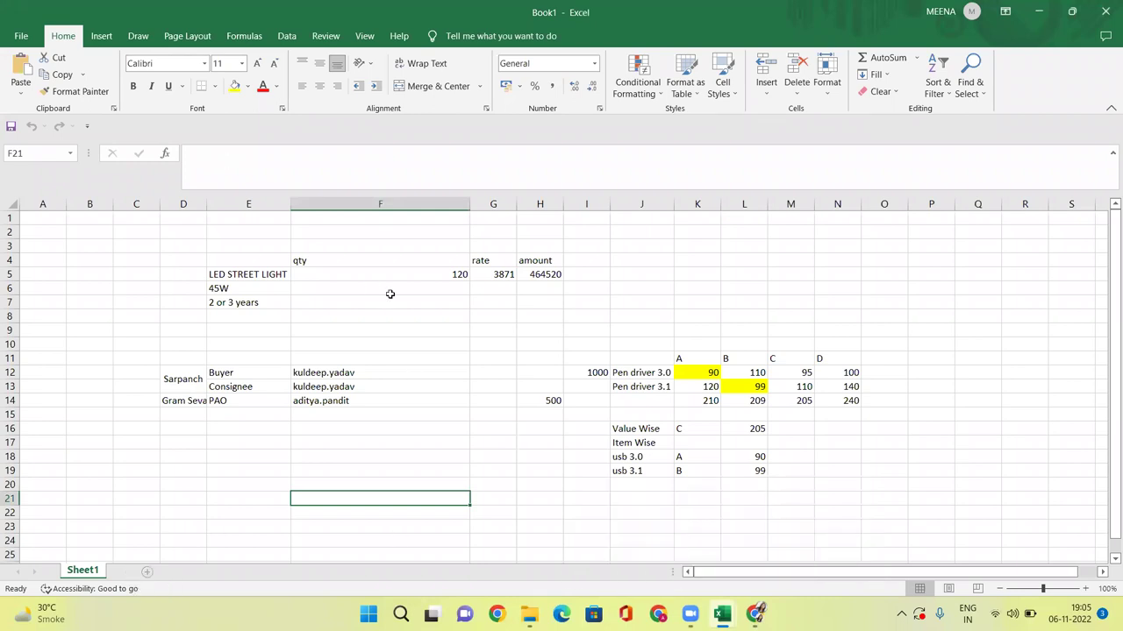
left_click(133, 571)
Enter the heading L1 in cell F5 of the new sheet
type("L!")
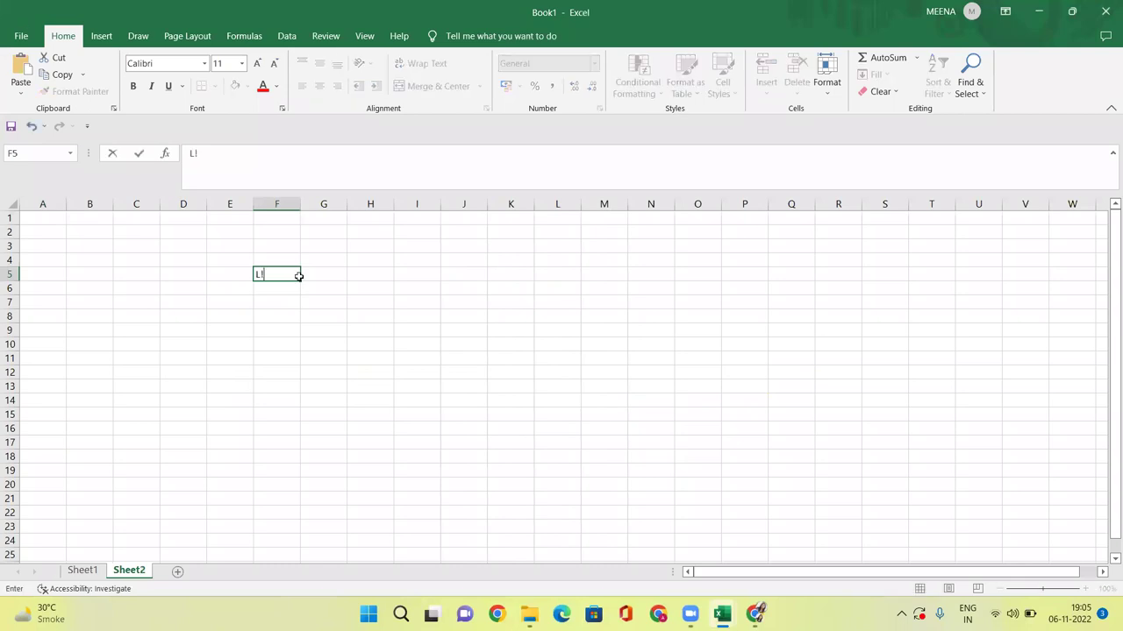
key("Return")
left_click(284, 271)
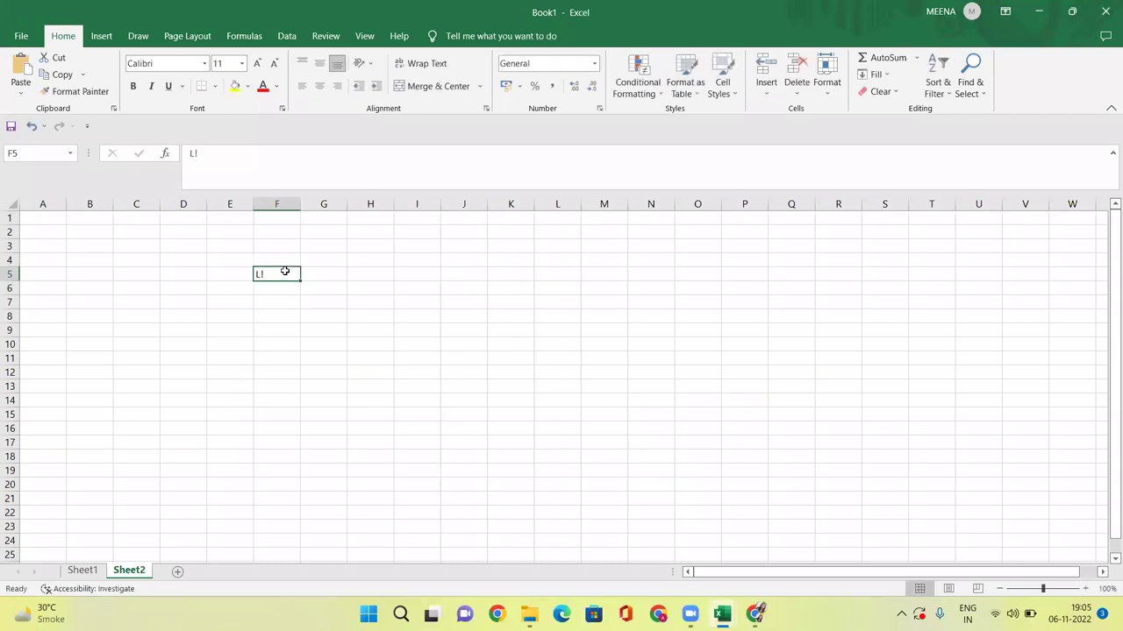
type("L1")
key("Return")
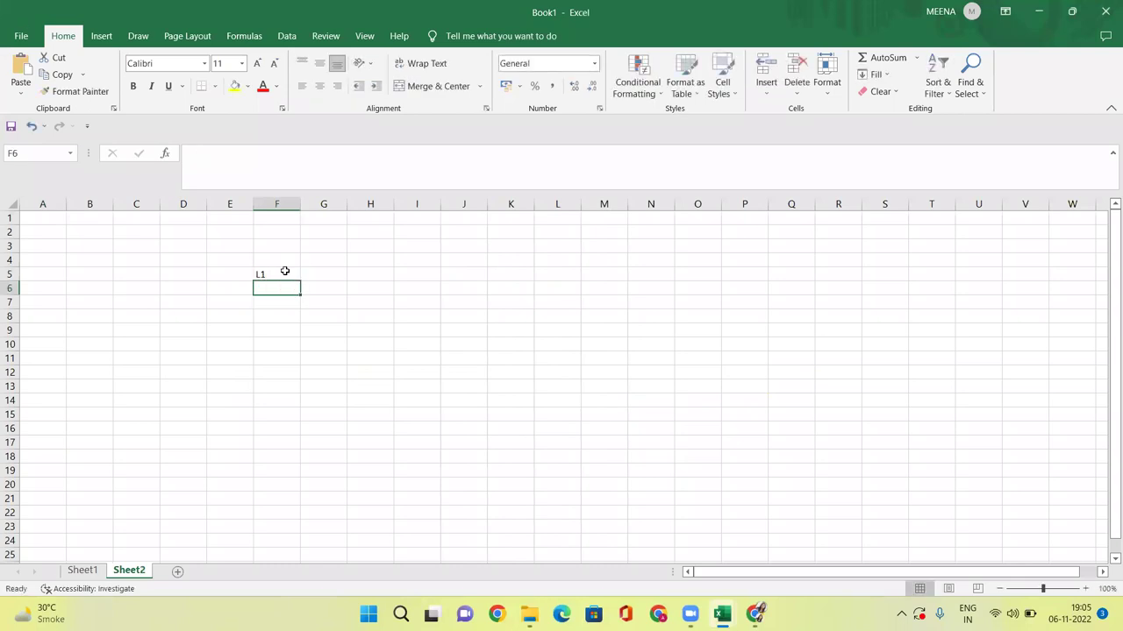
Enter the labels A, B and C in cells E7, F7 and G7
left_click(226, 303)
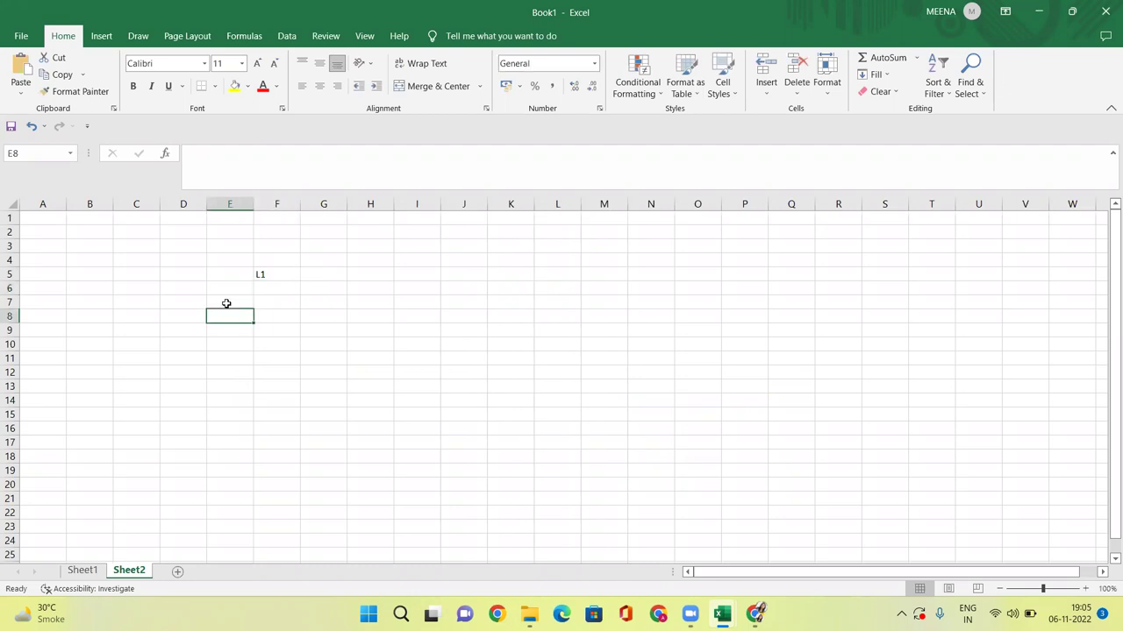
type("A")
key("Tab")
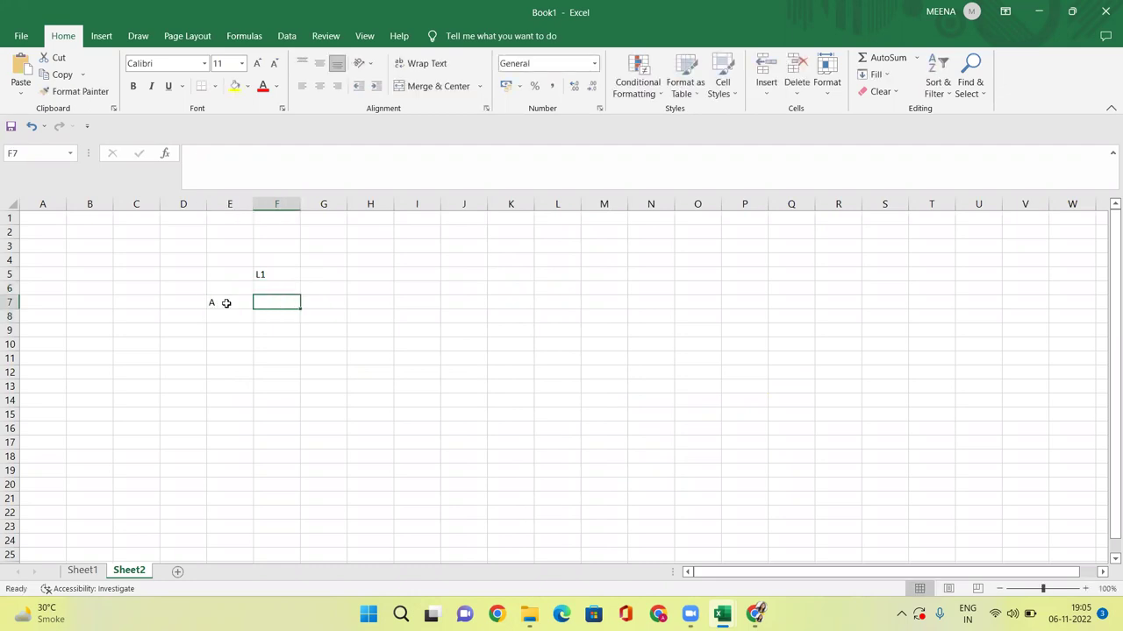
type("B")
key("Tab")
type("C")
key("Left")
Enter the prices 45000, 60000 and 70000 under A, B and C in row 8
key("Left")
key("Down")
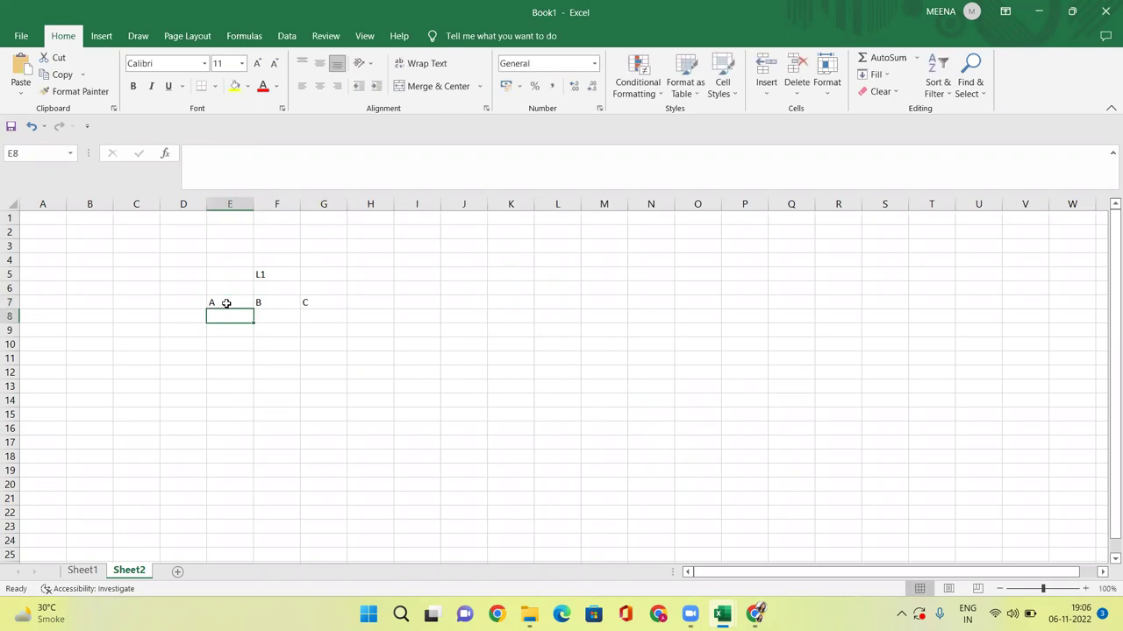
type("45000")
key("Tab")
type("60000")
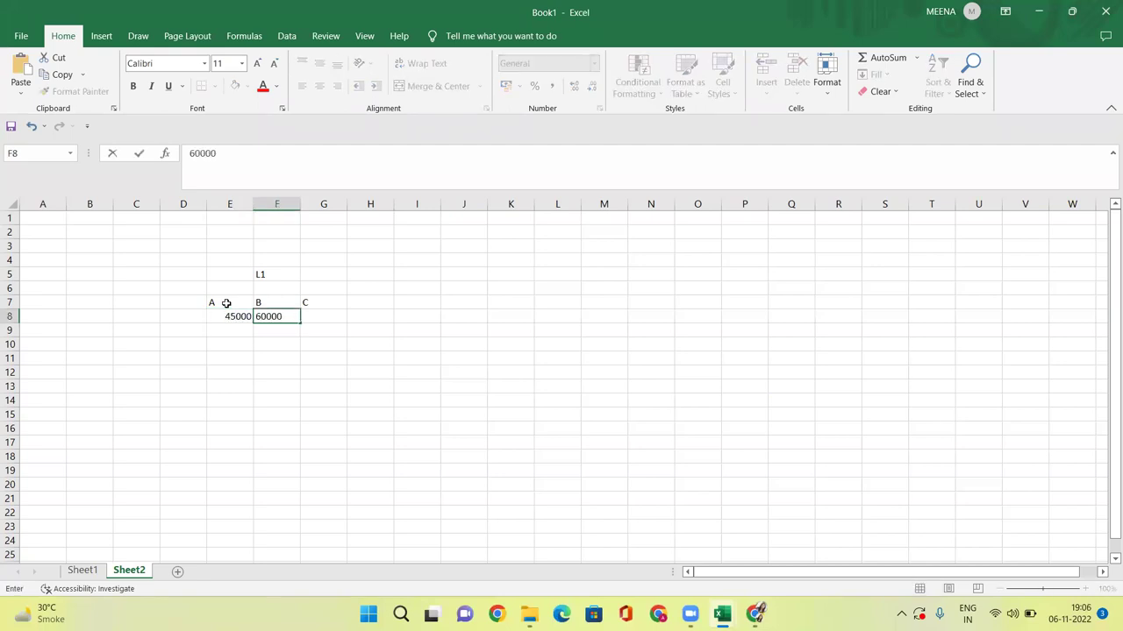
key("Tab")
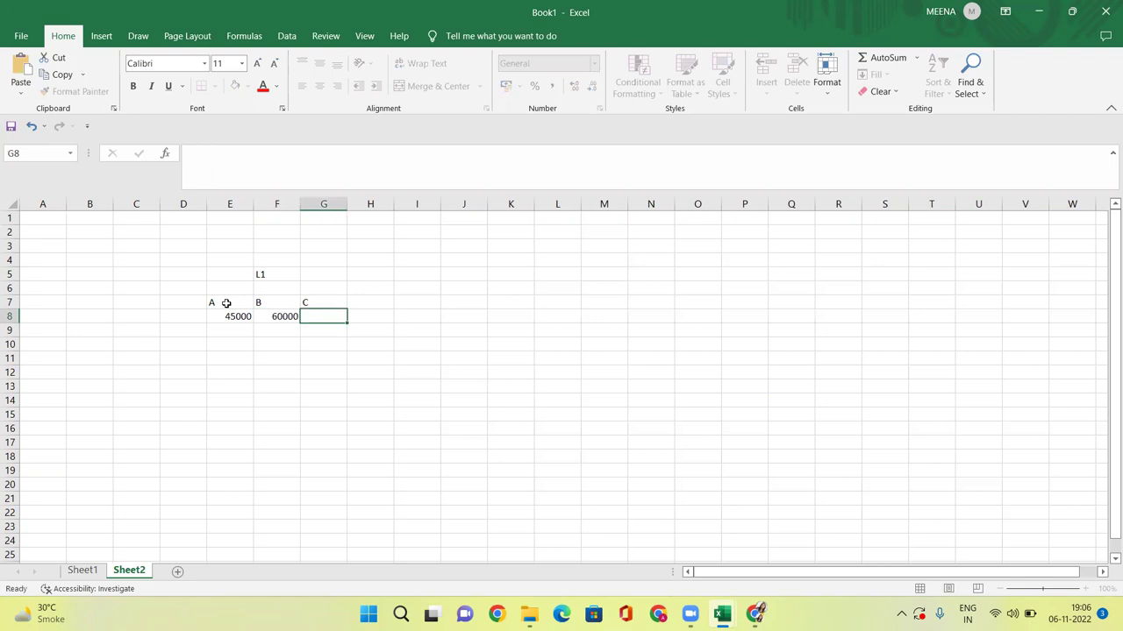
type("70000")
key("Return")
left_click(212, 327)
left_click(222, 317)
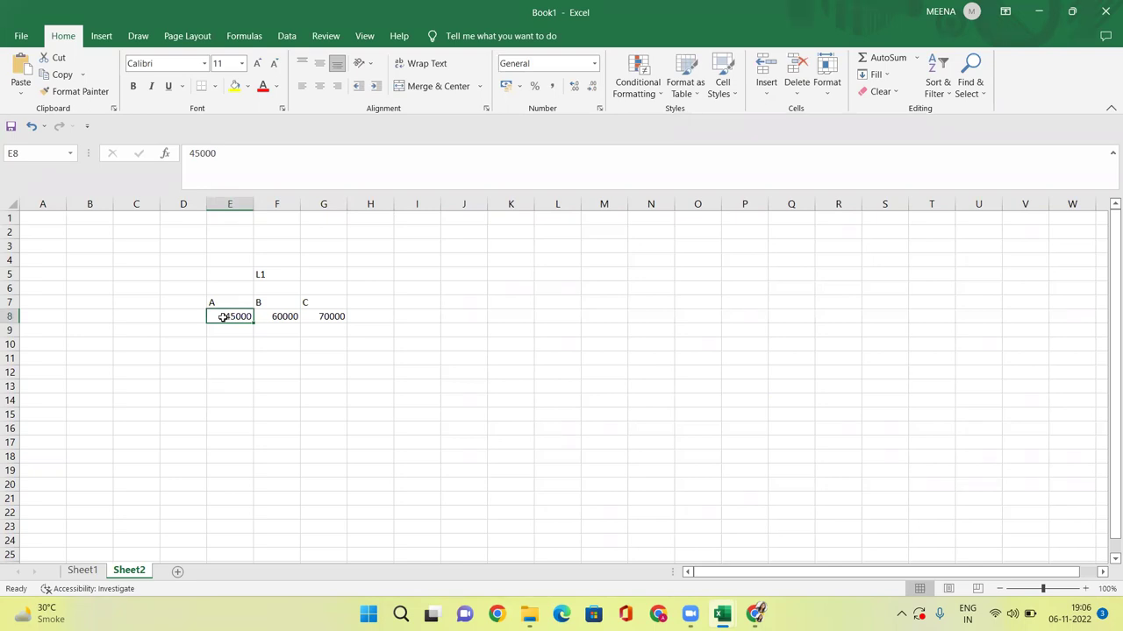
left_click(755, 614)
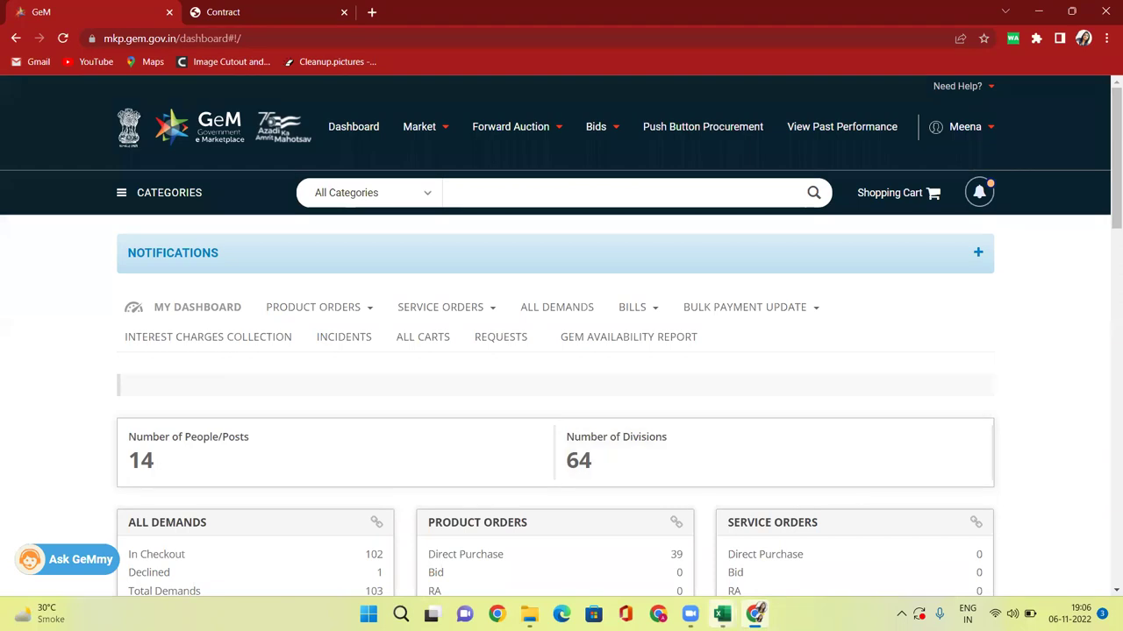
mouse_move(721, 614)
left_click(658, 556)
Enter the amount 1 lakh in cell E10, below the first price group
left_click(244, 345)
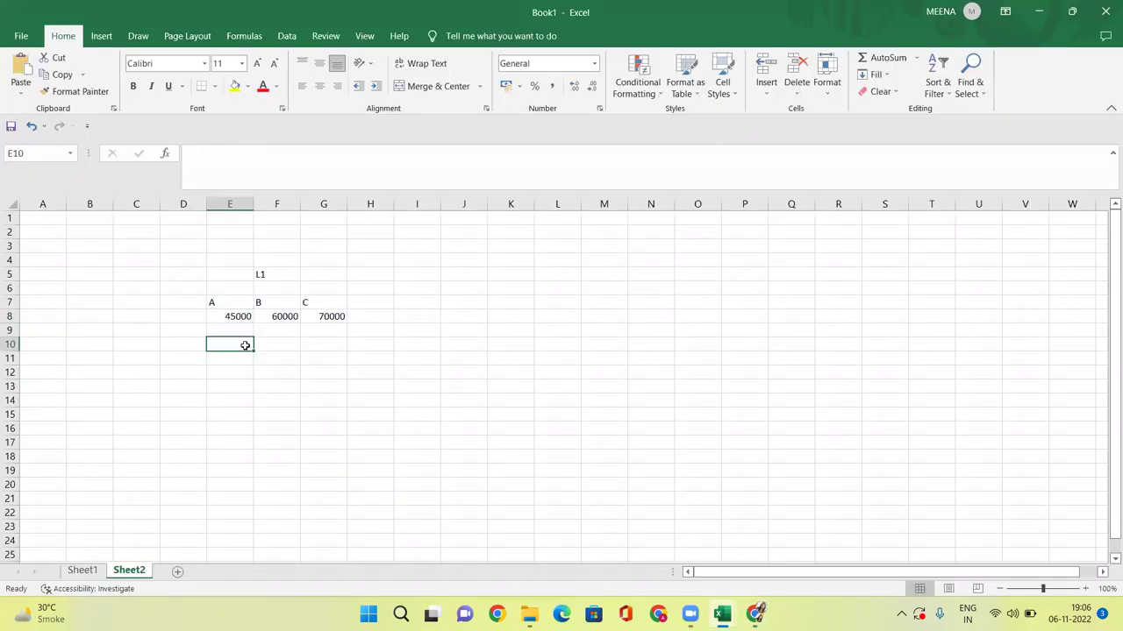
type("1 lakh")
key("Return")
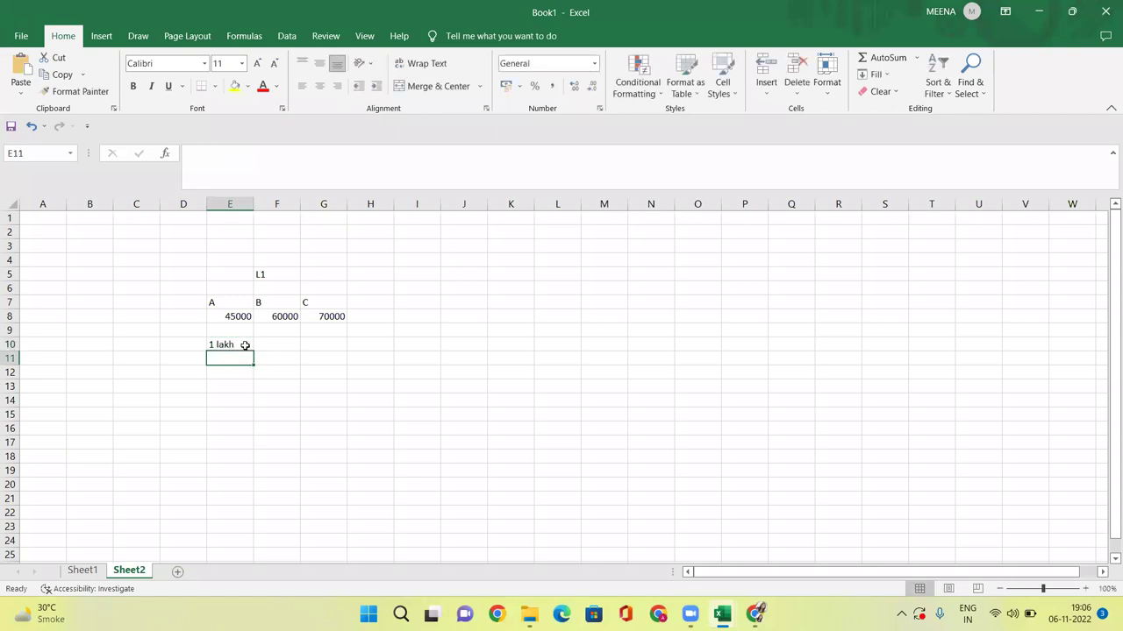
left_click(236, 342)
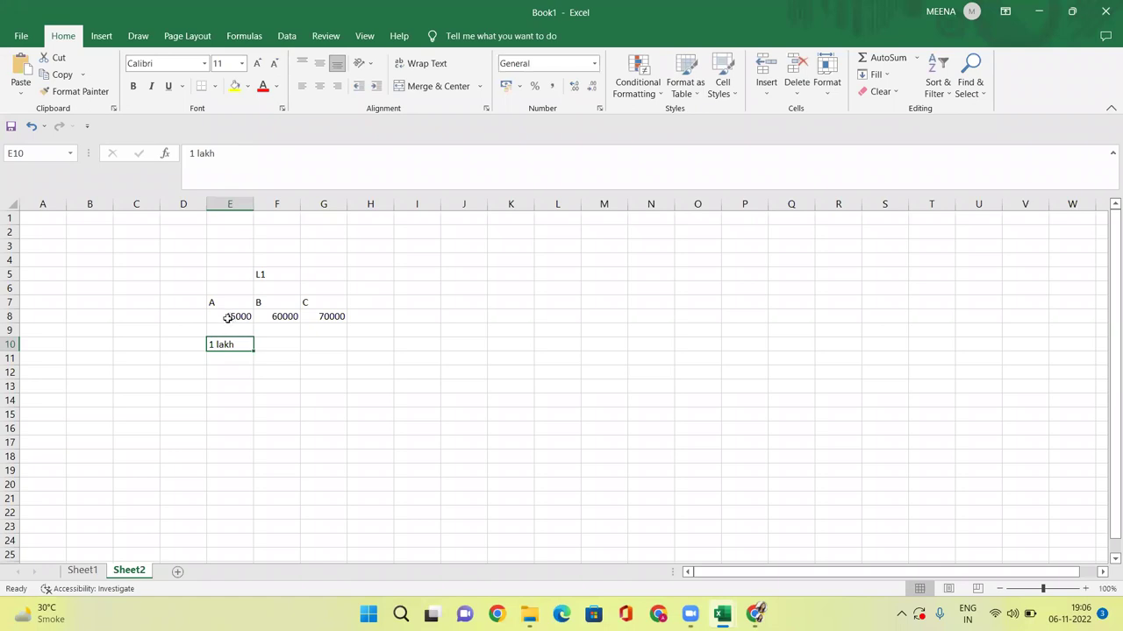
left_click_drag(229, 316, 311, 319)
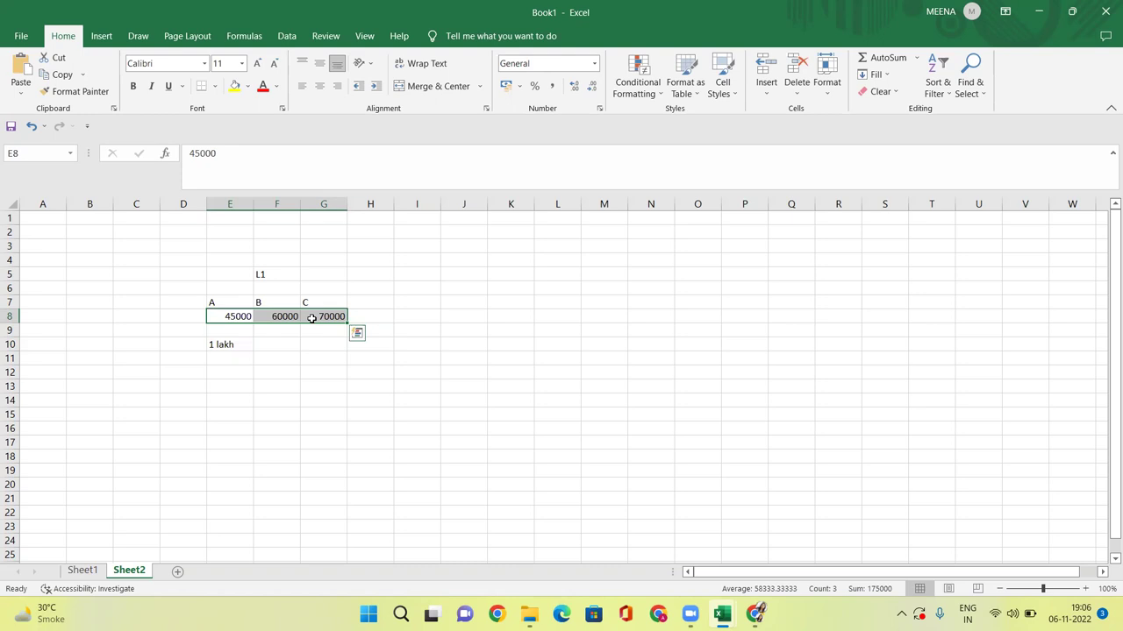
Start a second label row with A in cell K7 and C in cell L7
left_click(519, 300)
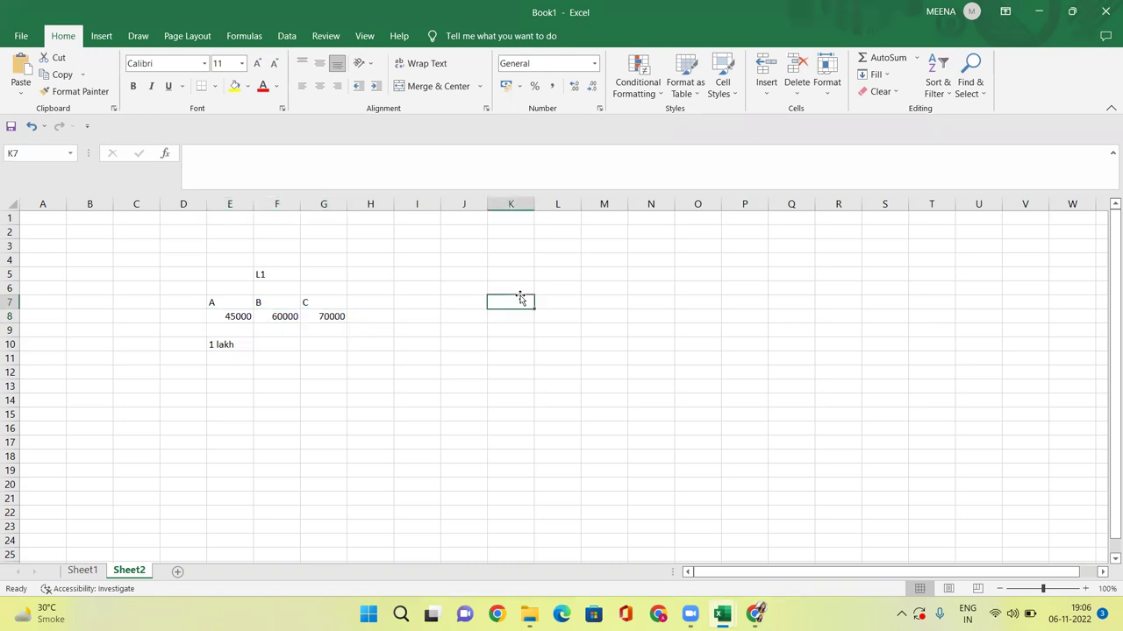
type("A")
key("Tab")
type("B")
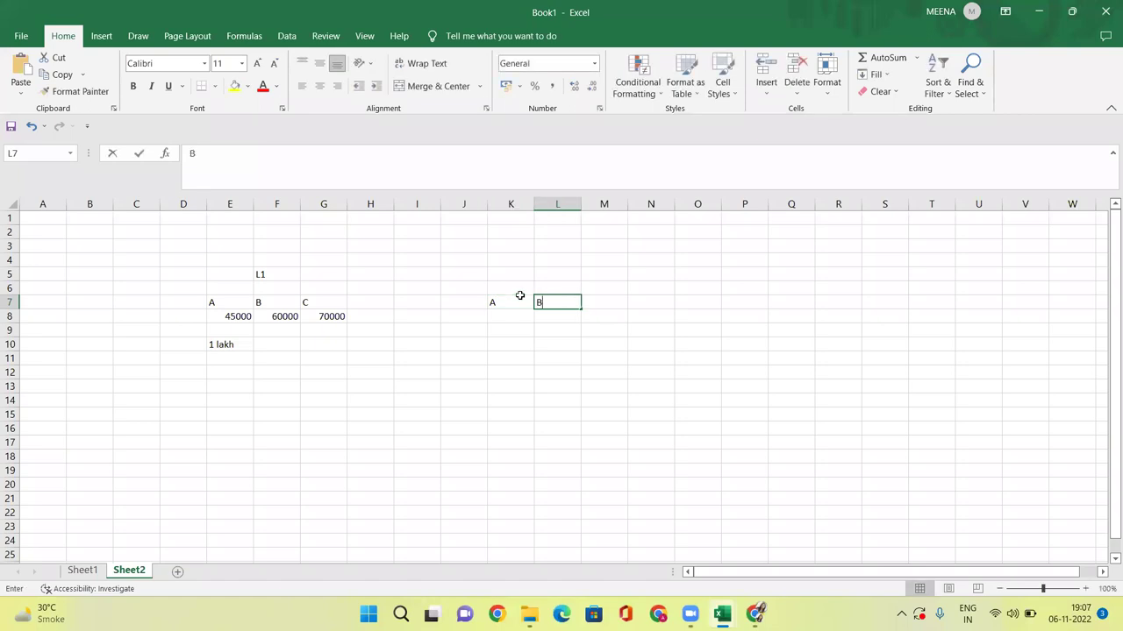
key("shift+Right")
type("C")
key("Left")
key("Left")
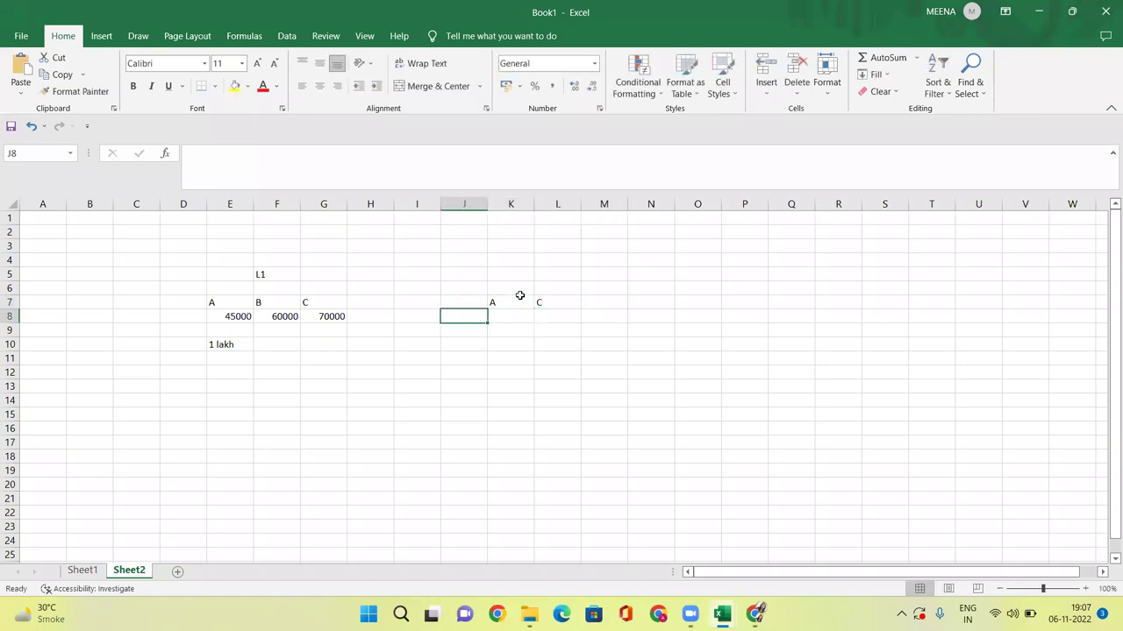
Complete the second label row with B in cell M7
key("Right")
key("Right")
key("Right")
type("B")
key("Return")
key("Left")
key("Left")
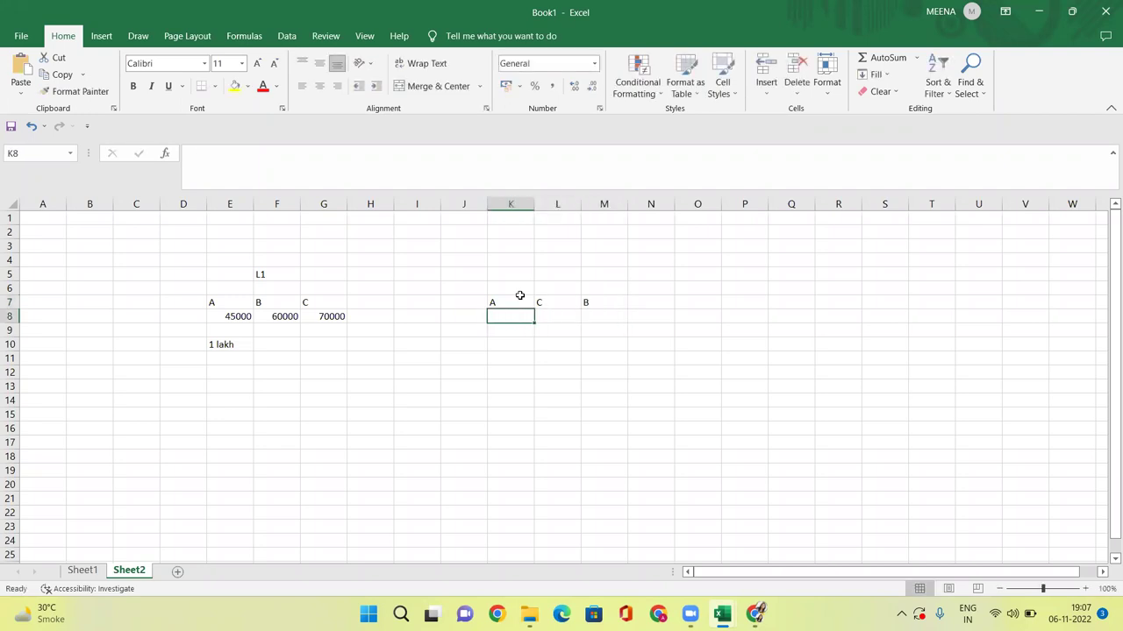
left_click(228, 320)
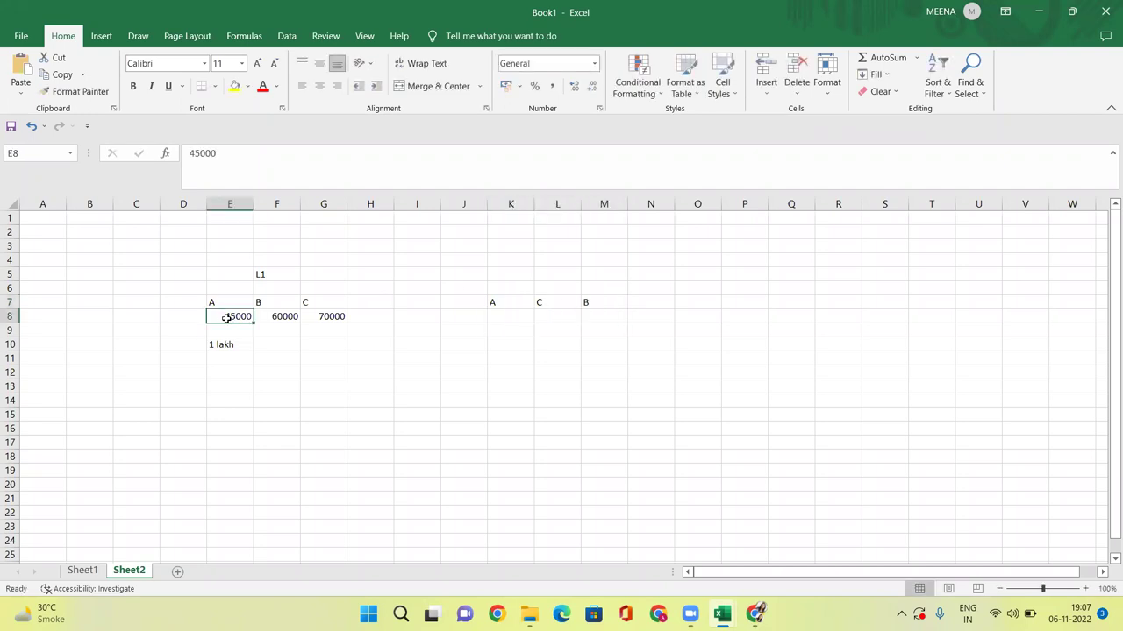
left_click(519, 315)
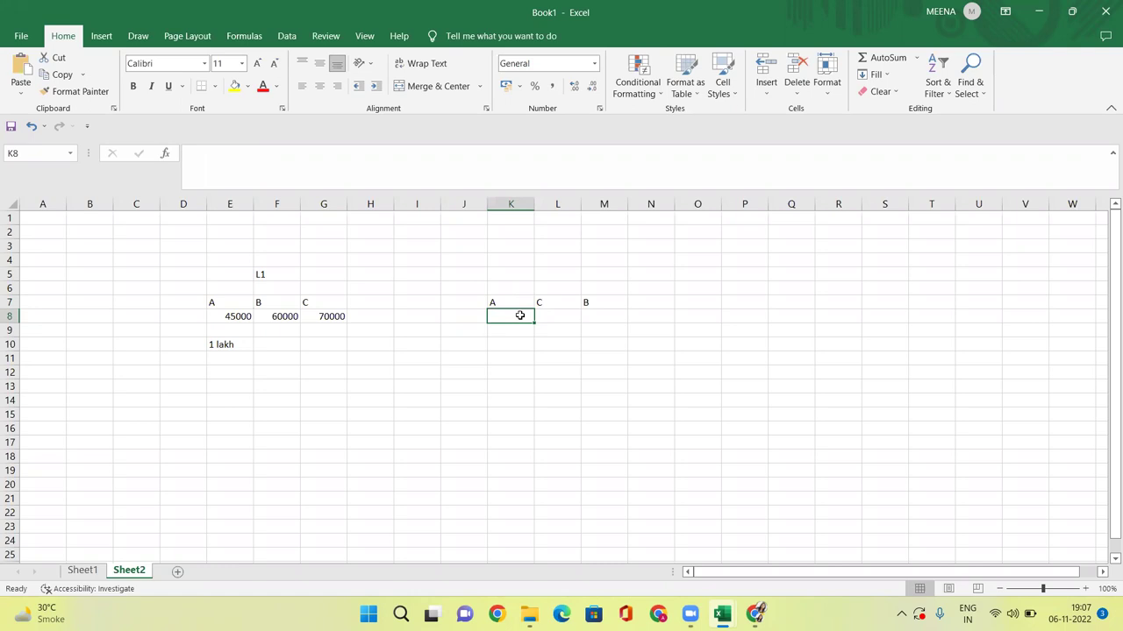
left_click_drag(517, 301, 586, 313)
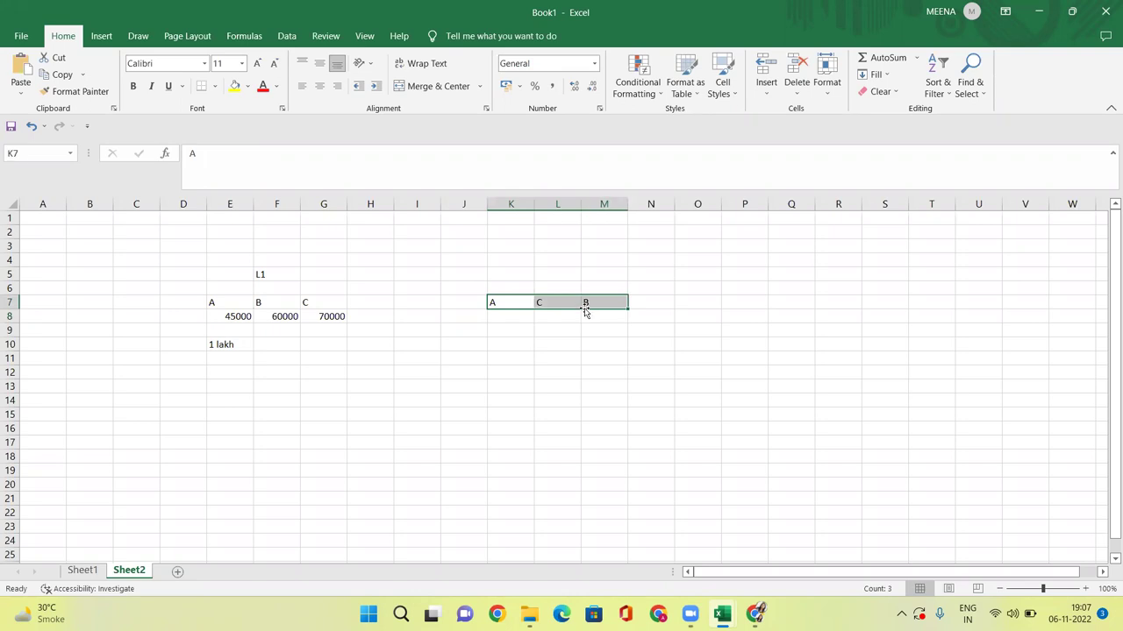
left_click(276, 315)
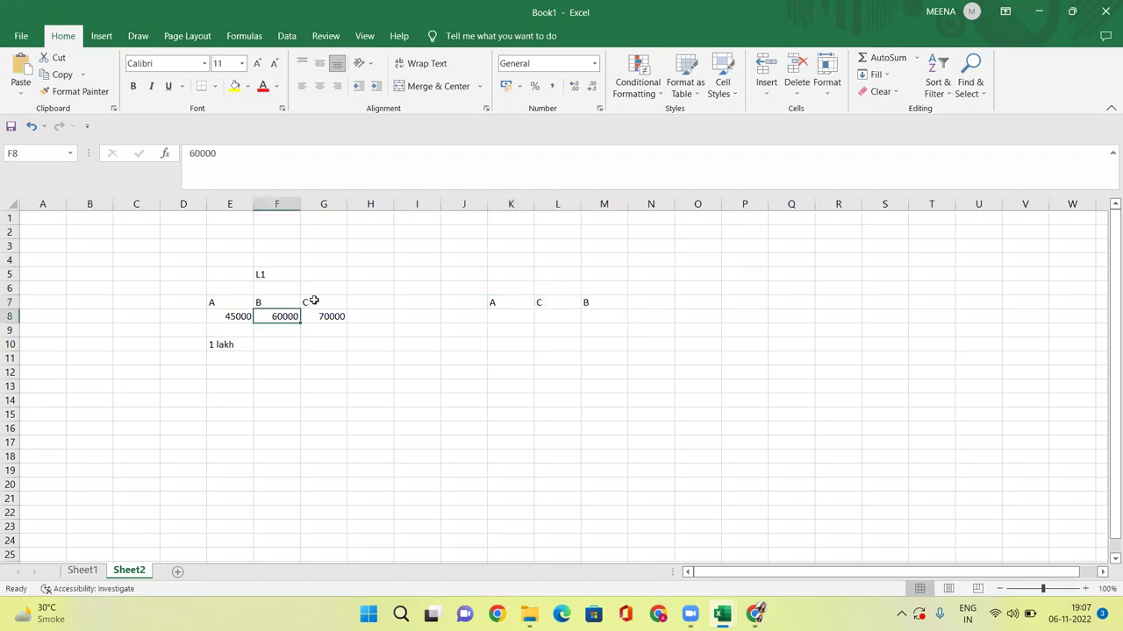
left_click(313, 300)
left_click(336, 315)
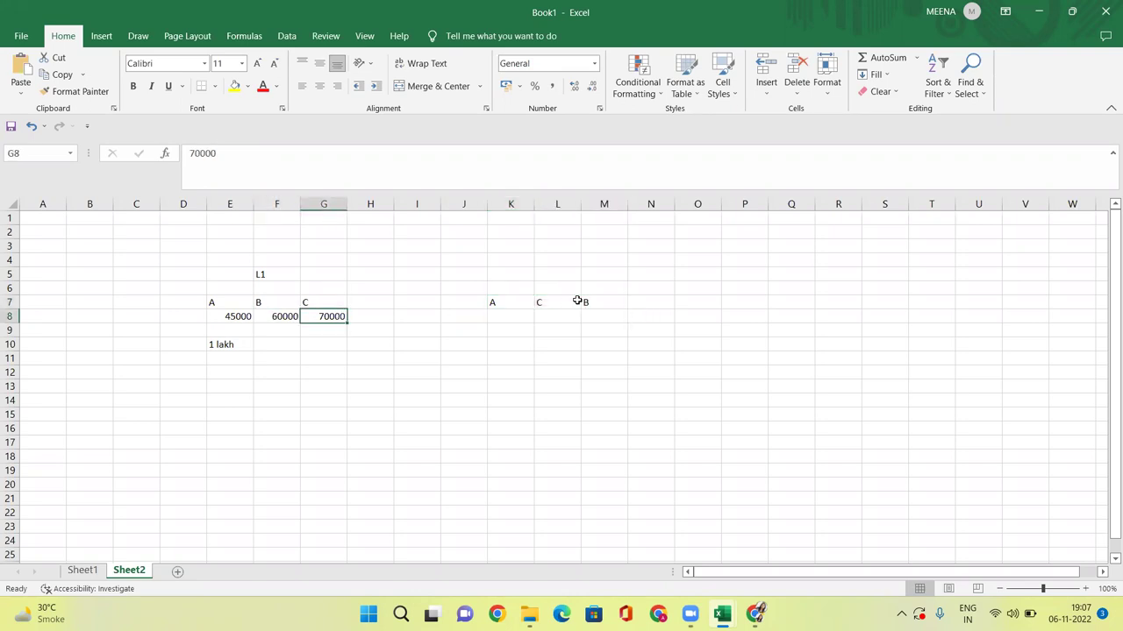
Enter the price 42000 under C in cell L8
left_click(550, 316)
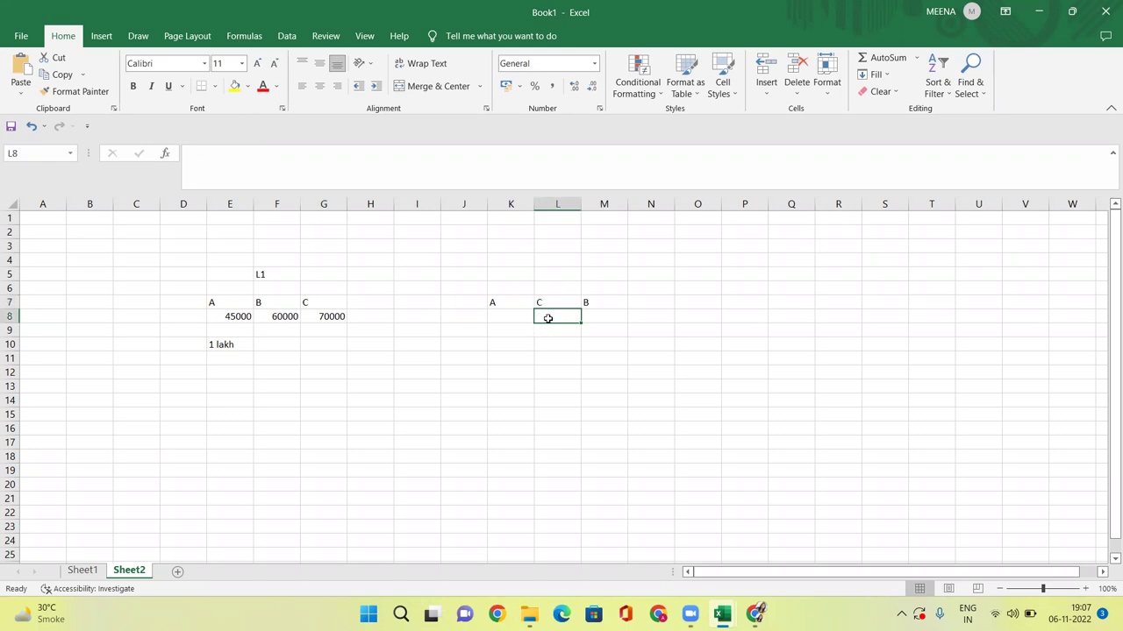
type("42000")
key("Tab")
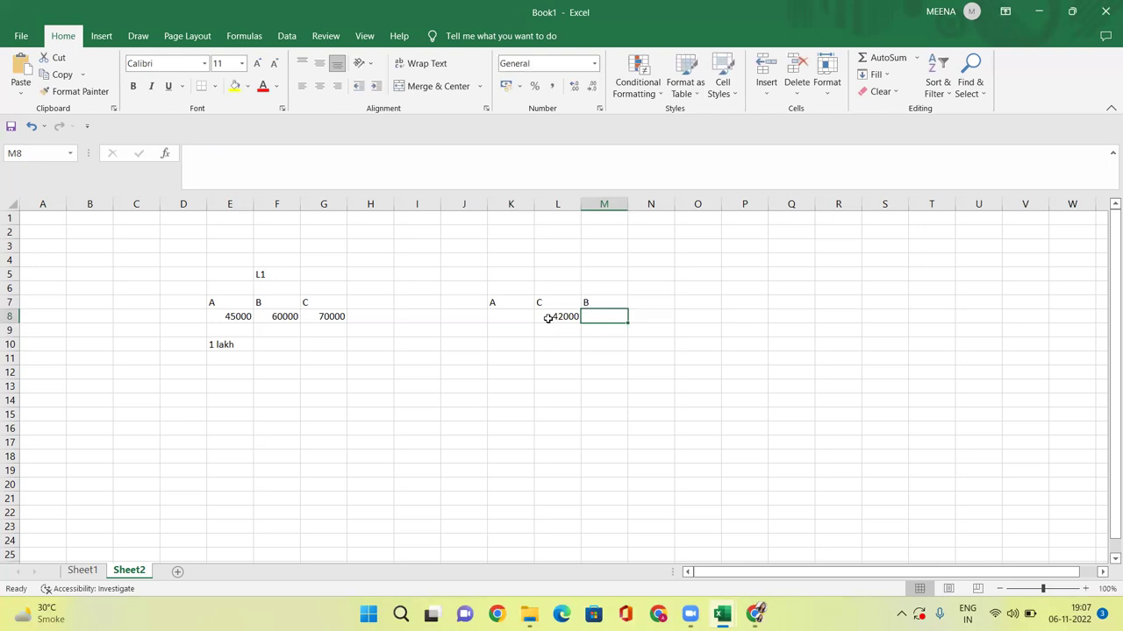
type("55000")
key("BackSpace")
key("BackSpace")
key("BackSpace")
key("BackSpace")
key("BackSpace")
type("44000")
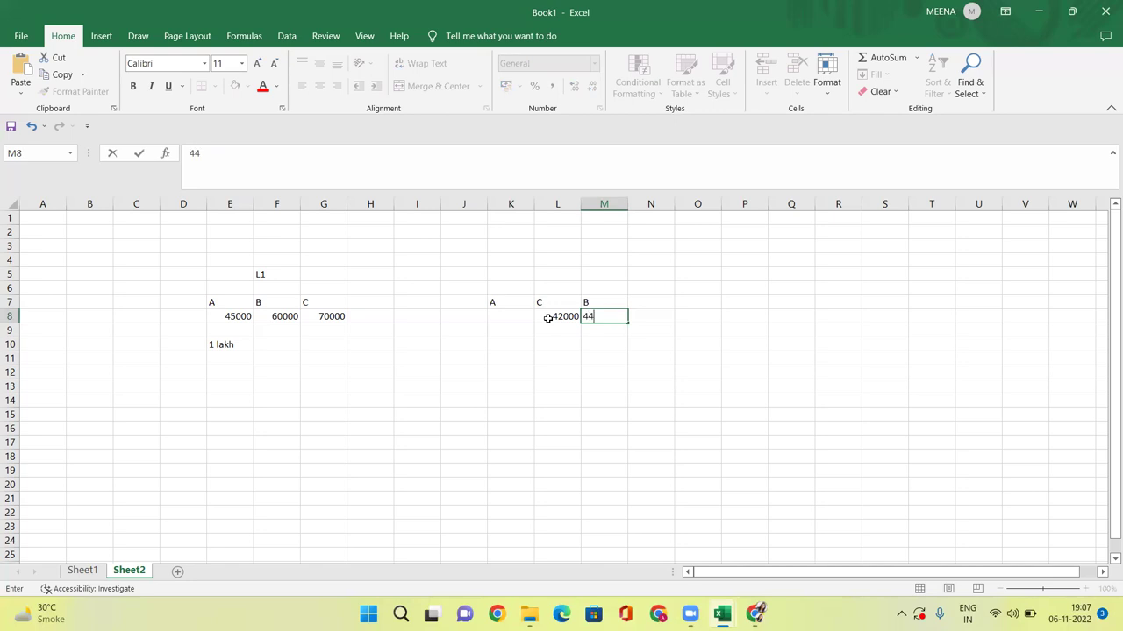
key("Left")
key("Left")
key("Left")
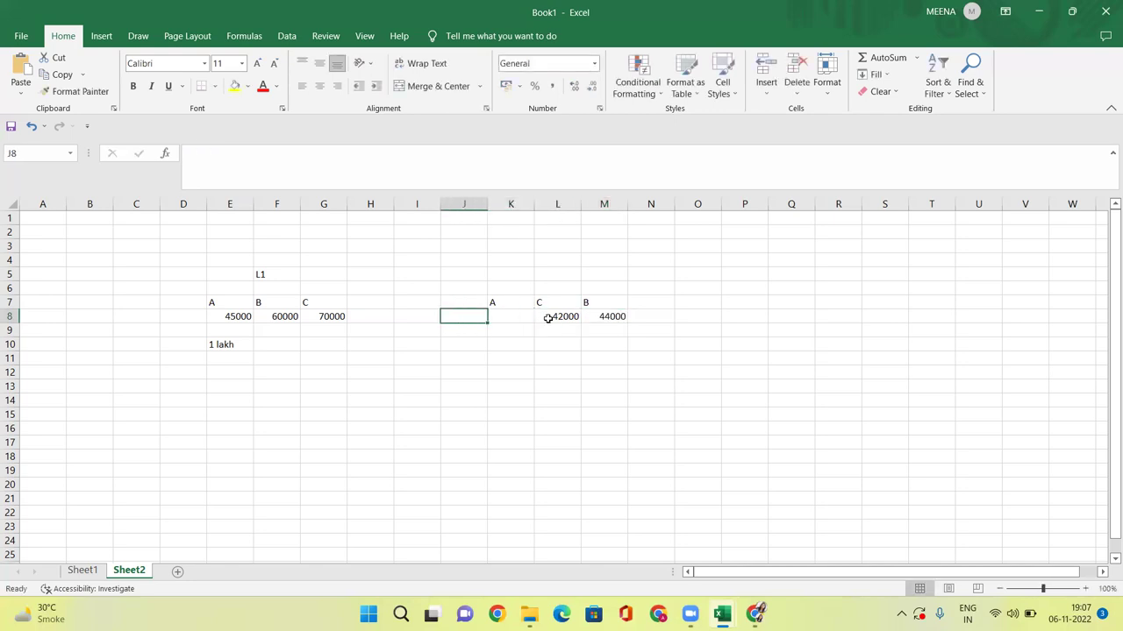
key("Right")
key("Right")
key("Right")
key("Delete")
Enter the price 44000 under A in cell K8
key("Left")
key("Left")
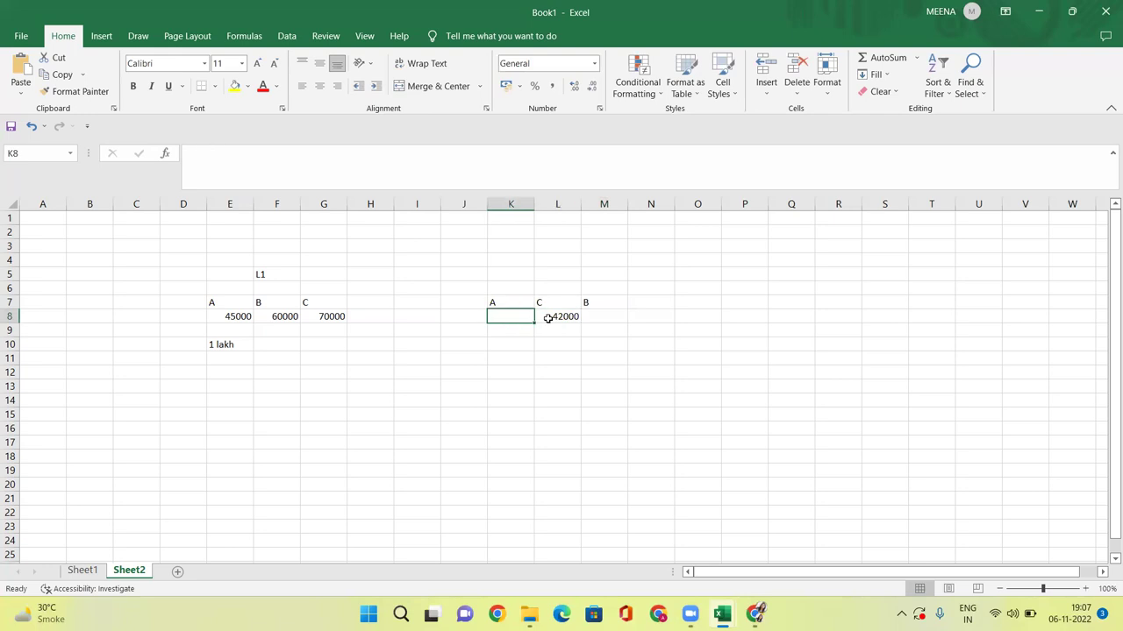
type("44000")
key("Return")
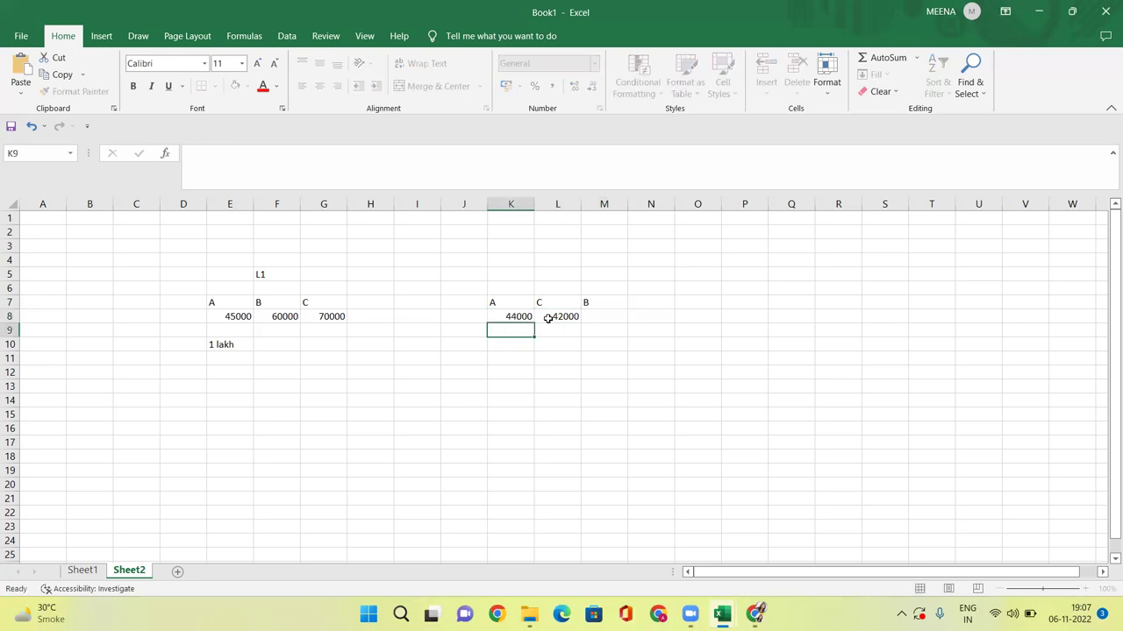
left_click(612, 318)
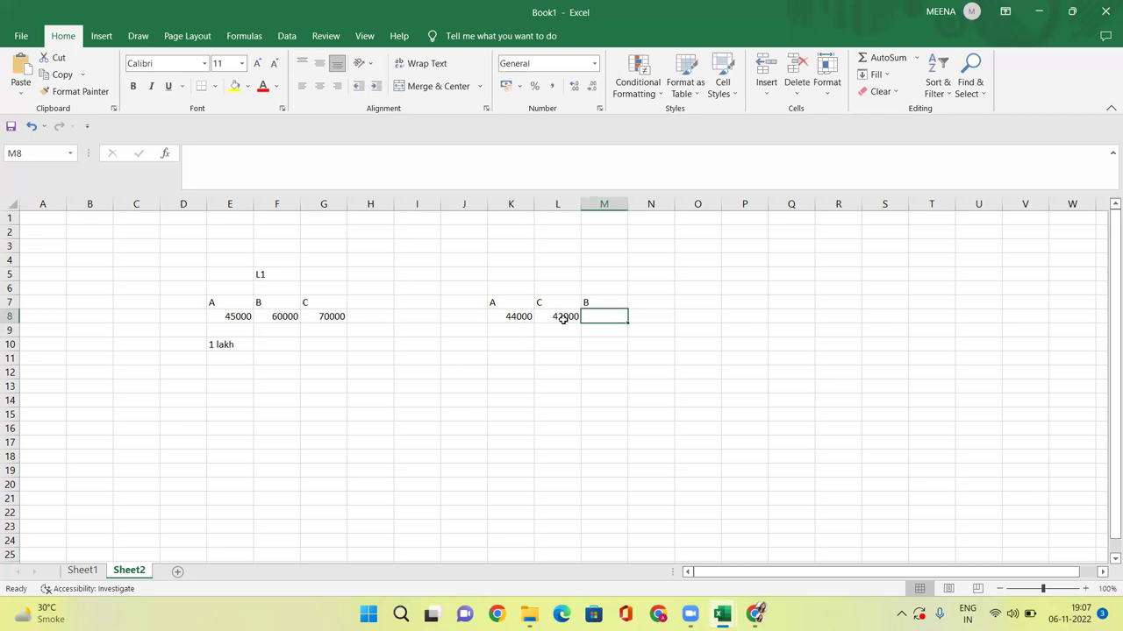
left_click(232, 319)
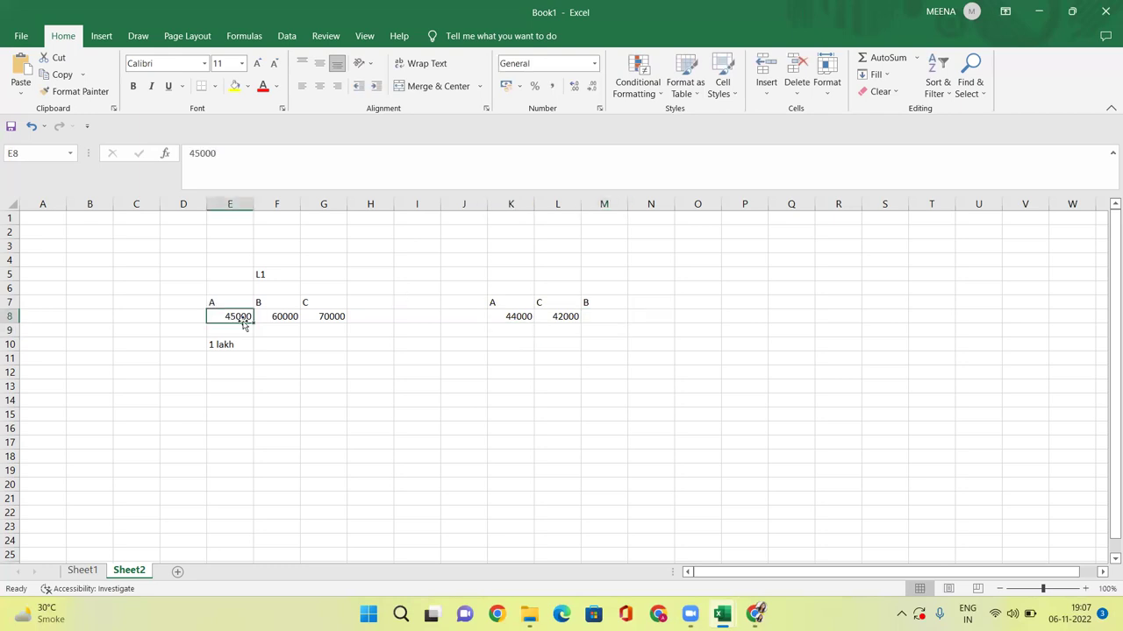
left_click(570, 317)
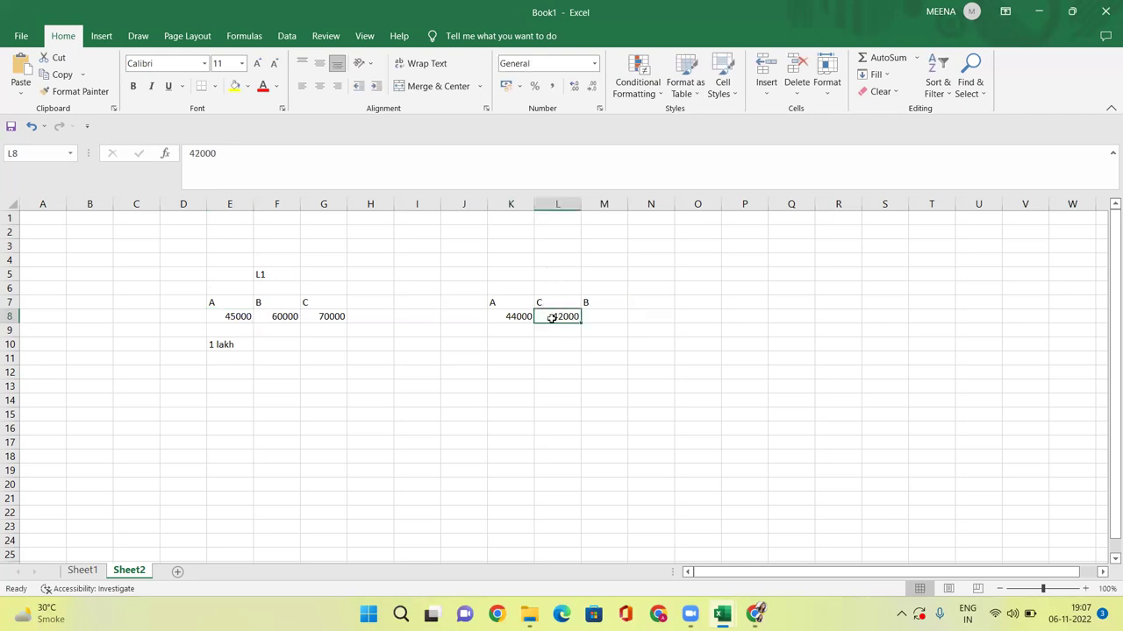
left_click(556, 301)
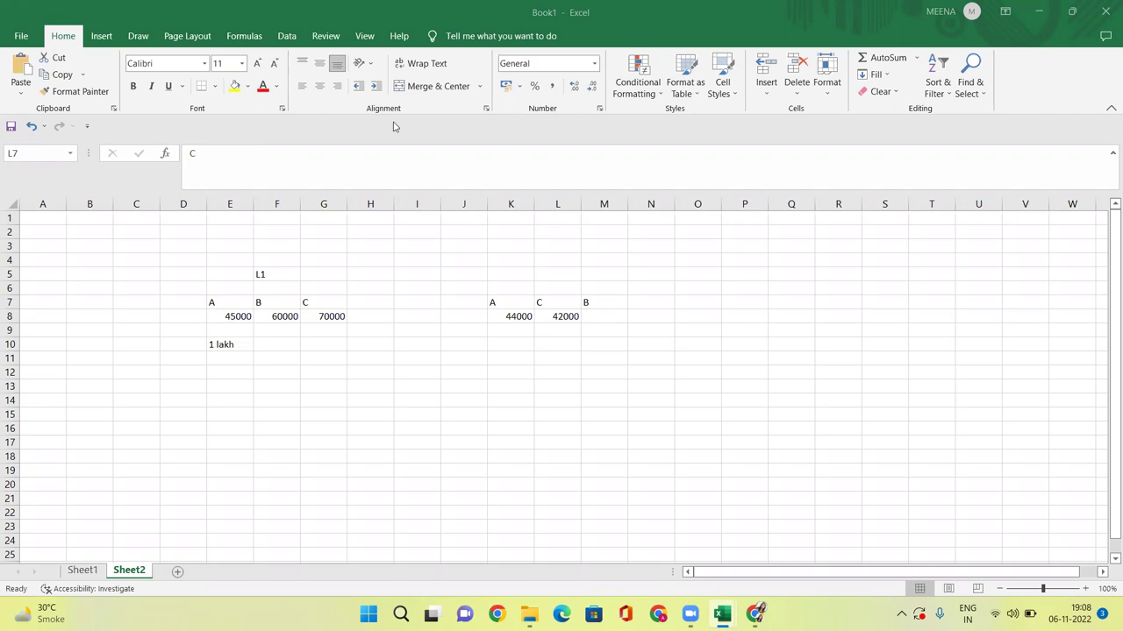
Enter the note "3 days" in cell N7 beside the second label row
key("ctrl+z")
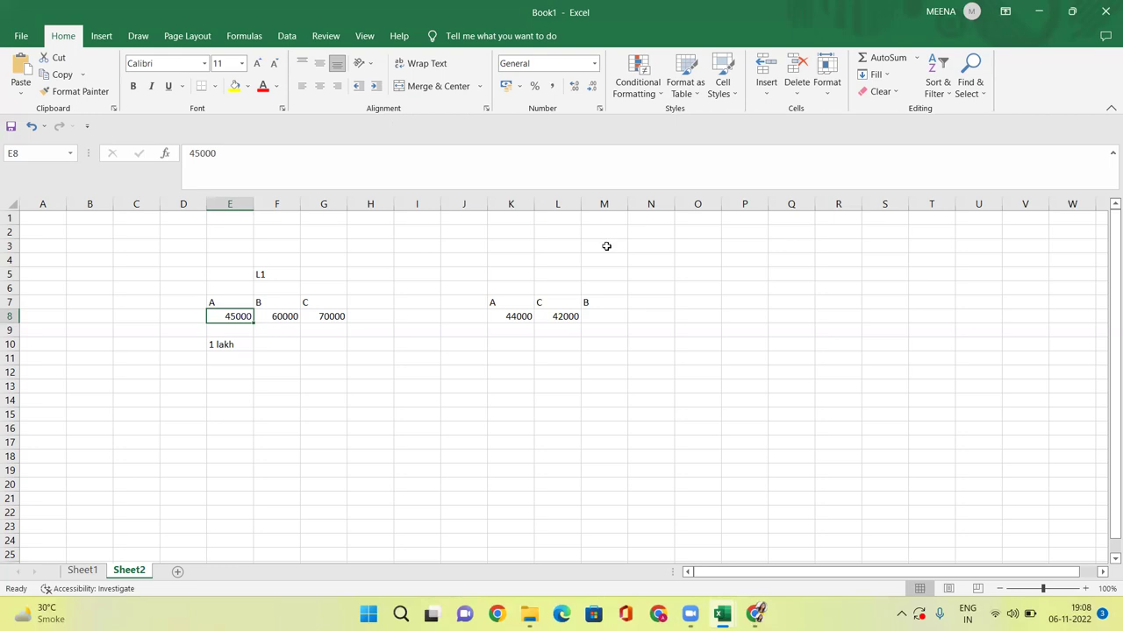
left_click(727, 337)
left_click(645, 300)
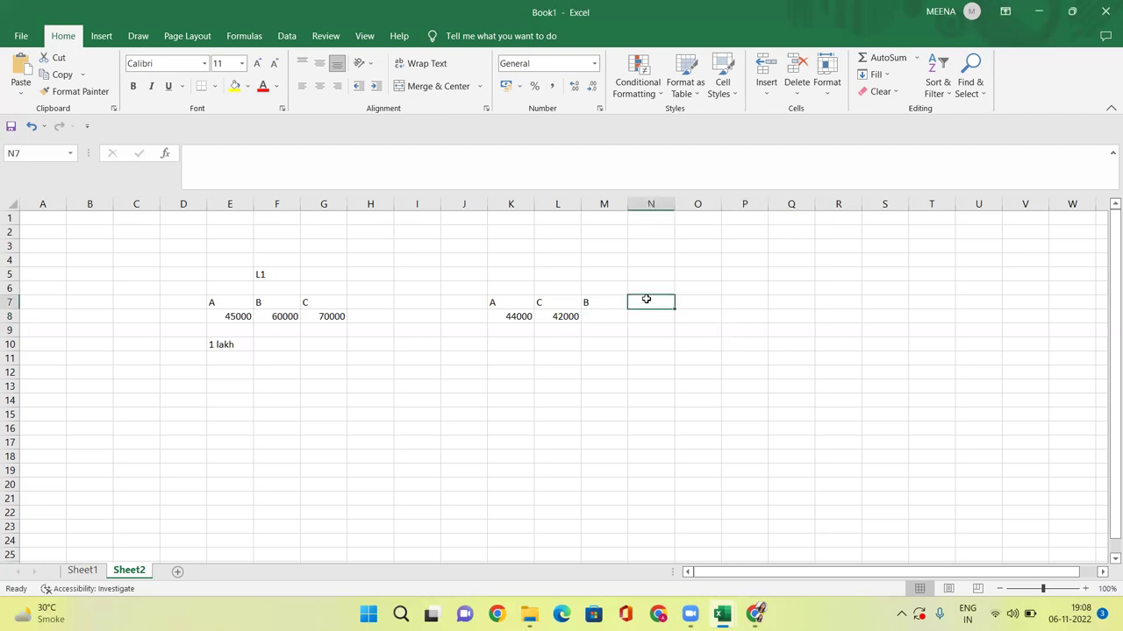
type("3 days")
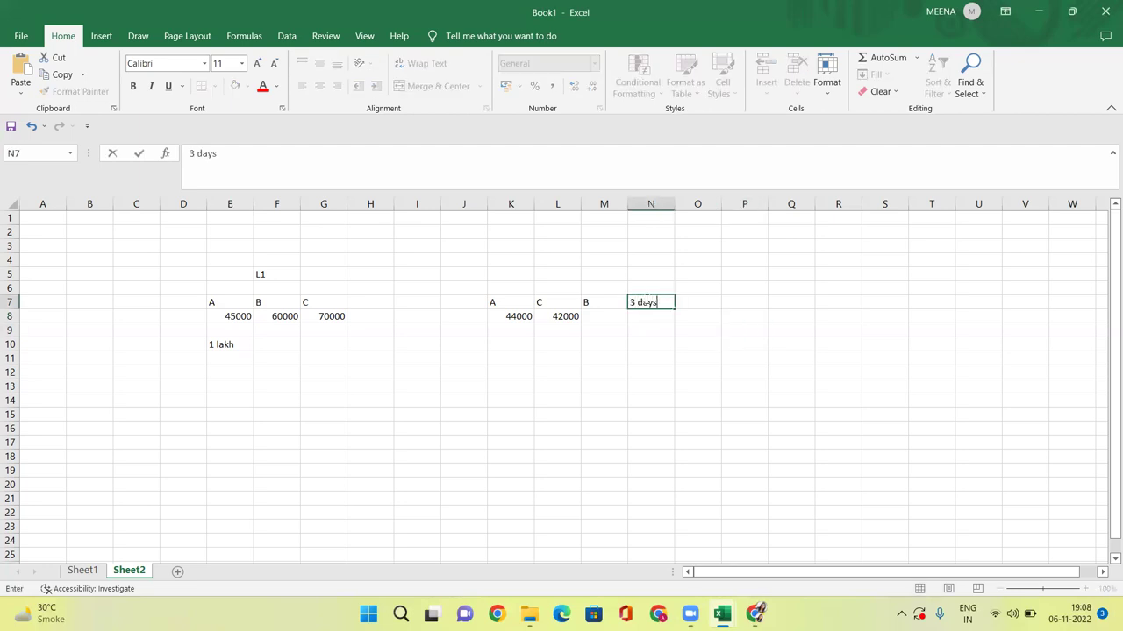
key("Return")
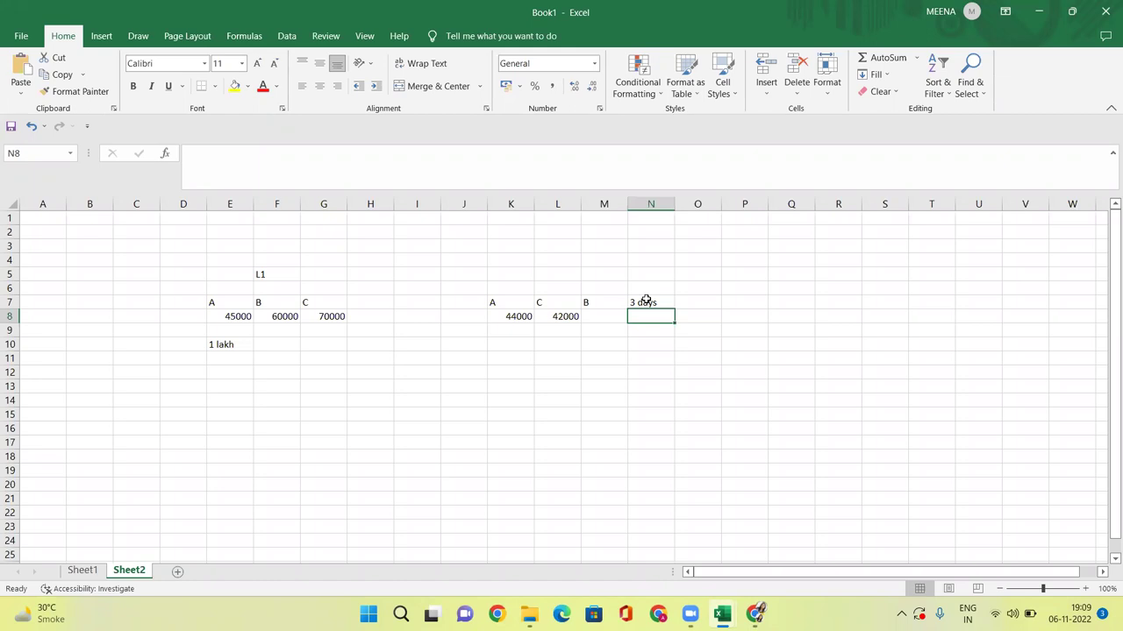
Open the Push-Button-Procurement Cat PDF from the desktop and go through its category list to entry 38
left_click(1038, 11)
left_click(1038, 15)
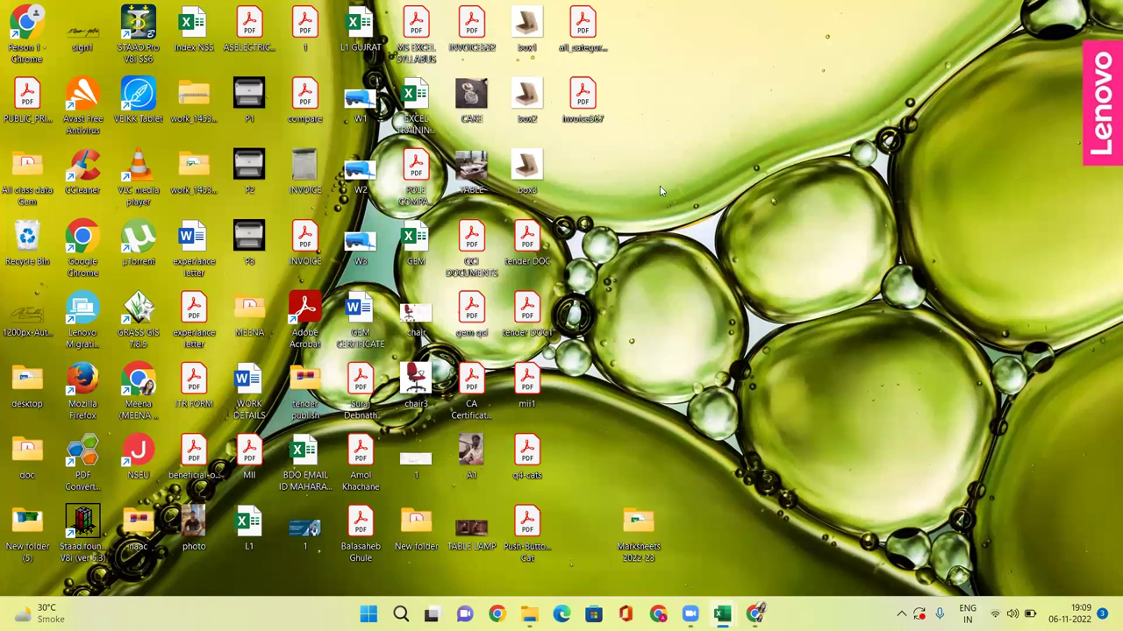
double_click(534, 526)
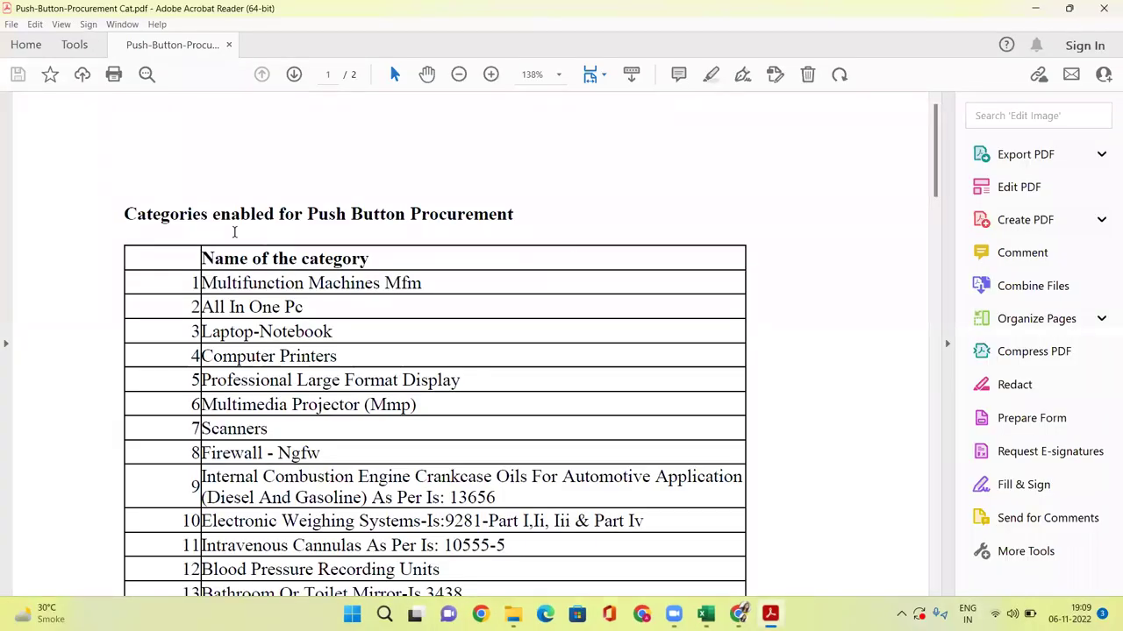
scroll(944, 184, "down", 3)
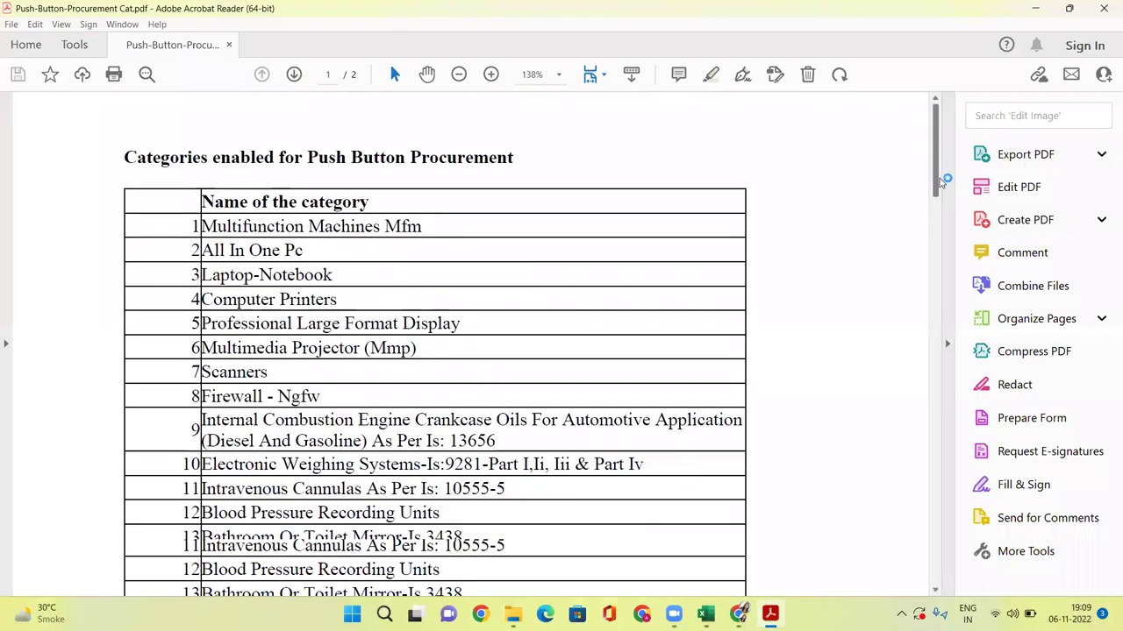
left_click_drag(944, 187, 934, 300)
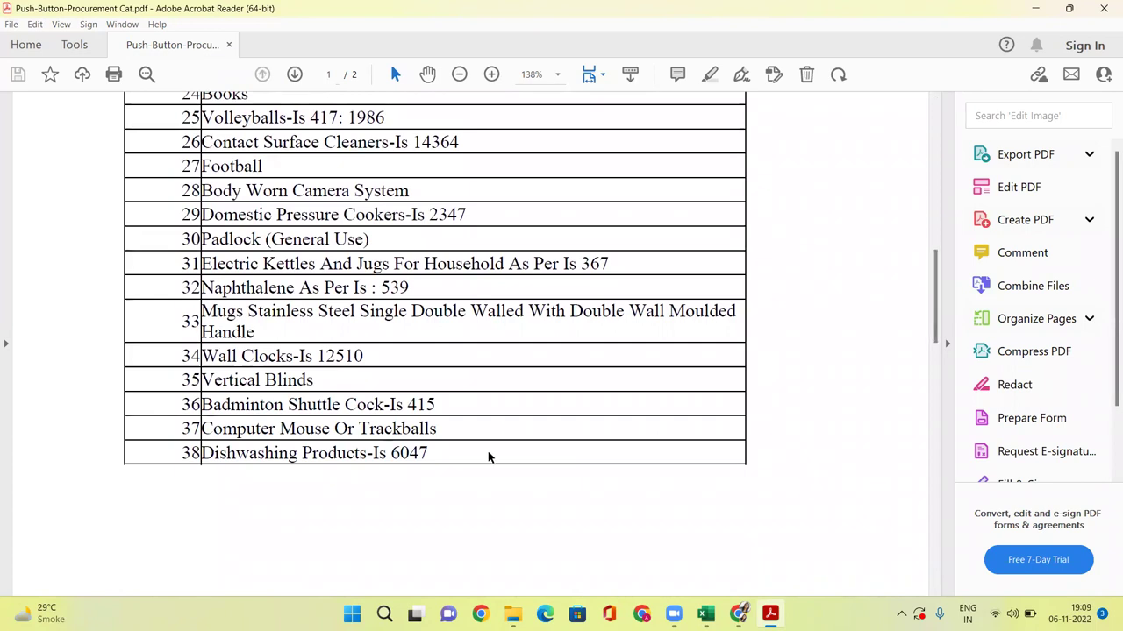
Copy the category name "Wall Clocks-Is 12510" from the PDF and search for it on the GeM portal in Chrome
mouse_move(362, 360)
left_mouse_down()
mouse_move(202, 359)
mouse_move(343, 357)
left_mouse_up()
key("ctrl+c")
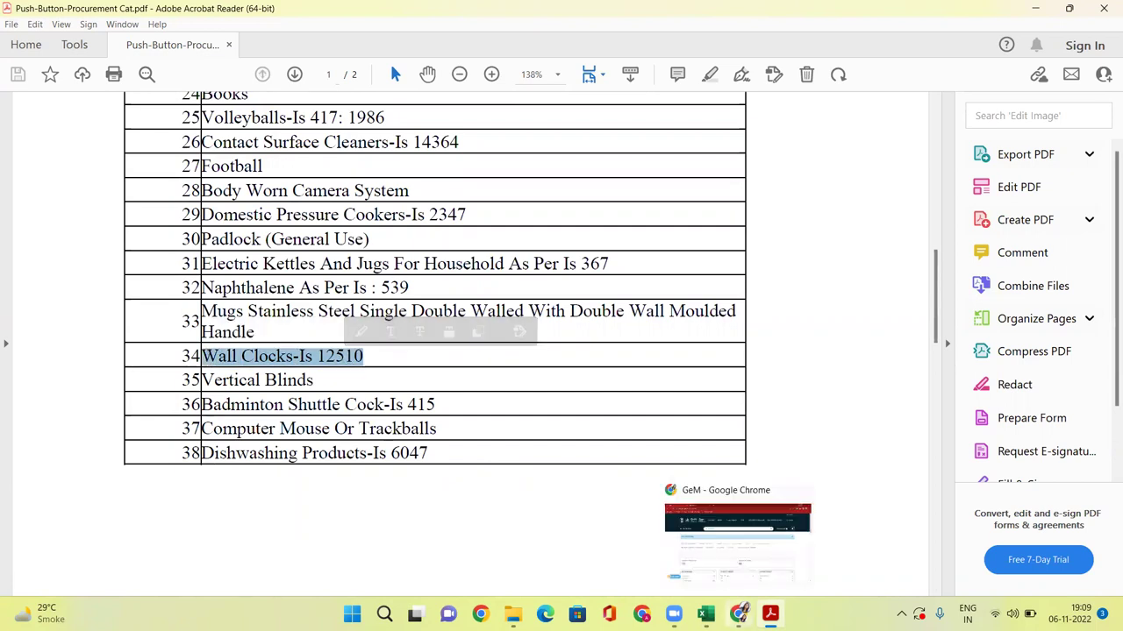
left_click(739, 519)
left_click(515, 189)
key("ctrl+v")
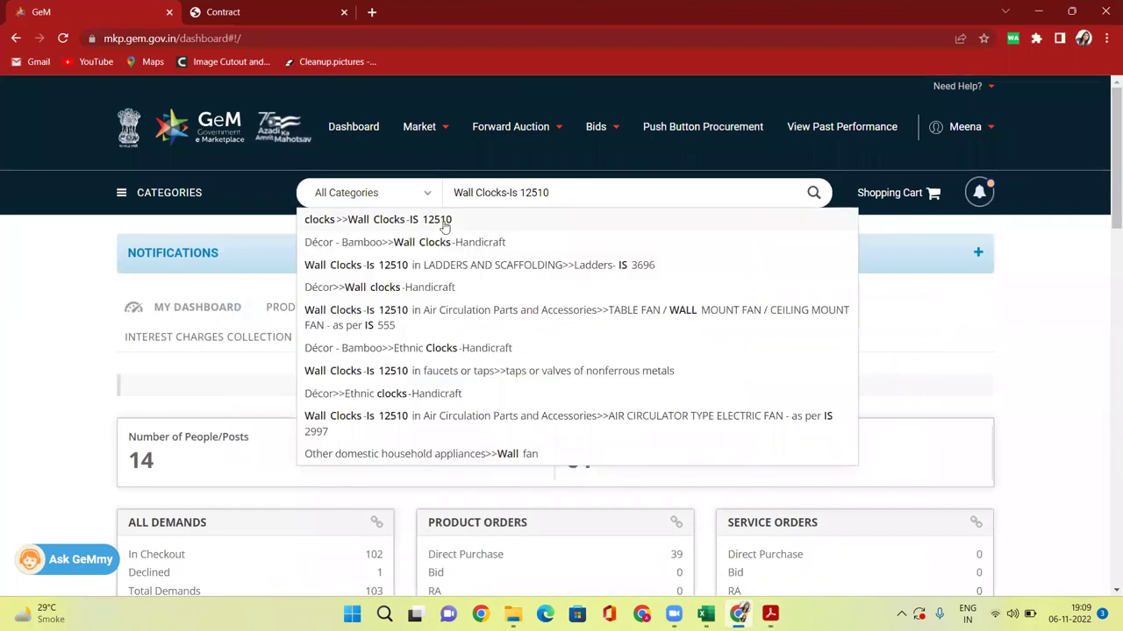
Choose the suggested clocks category Wall Clocks-IS 12510, dismiss the guided tour and set the intent of buying to PBP
left_click(445, 224)
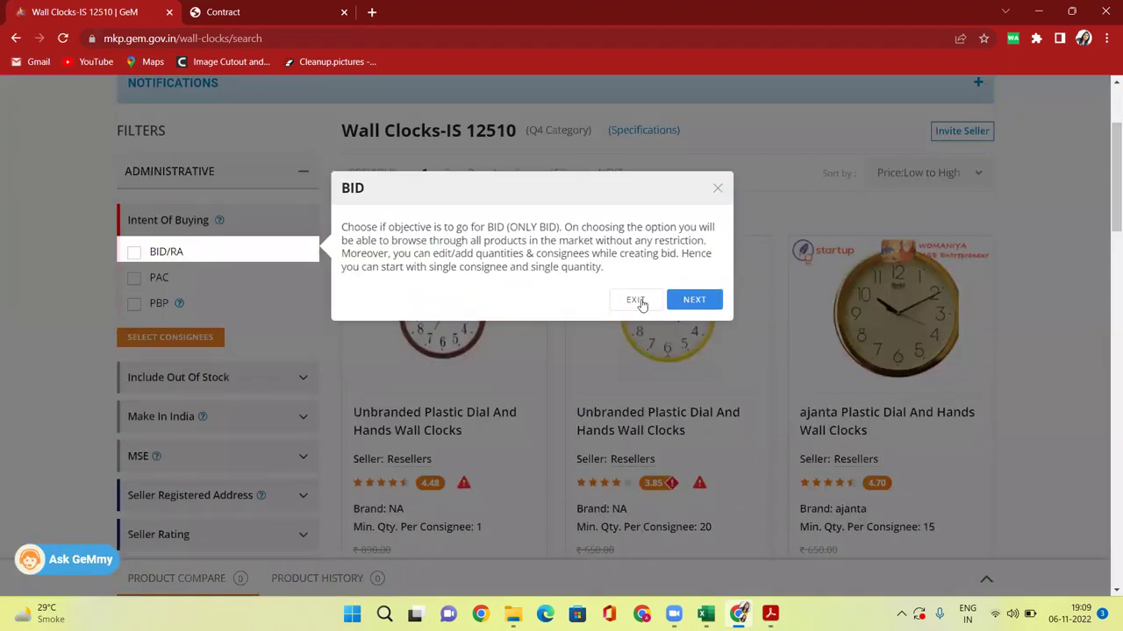
left_click(640, 303)
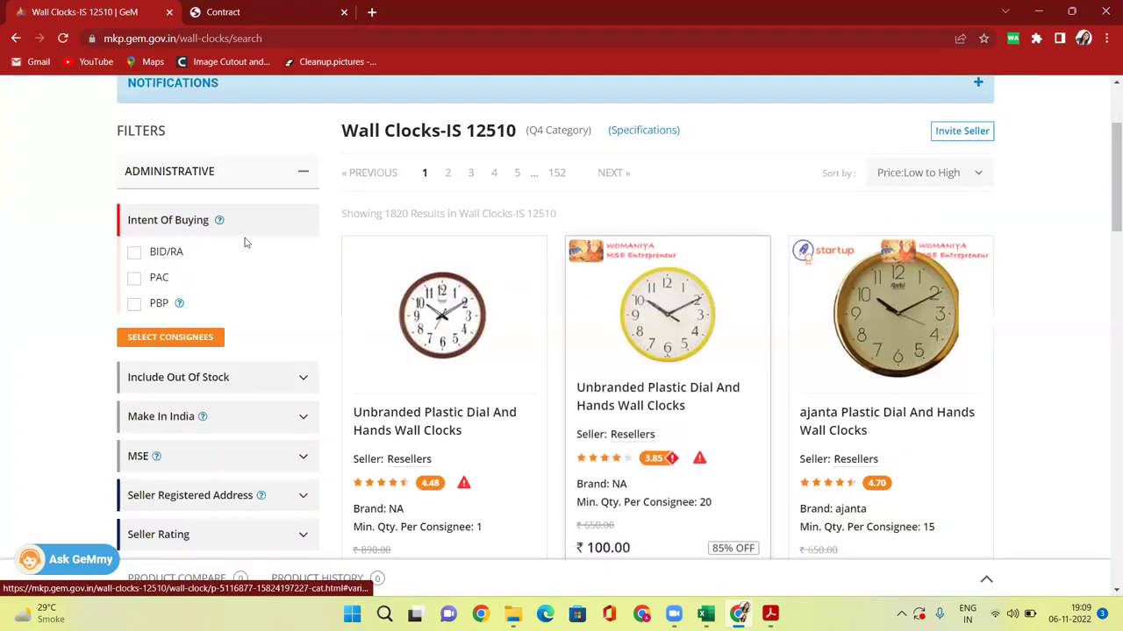
left_click(134, 305)
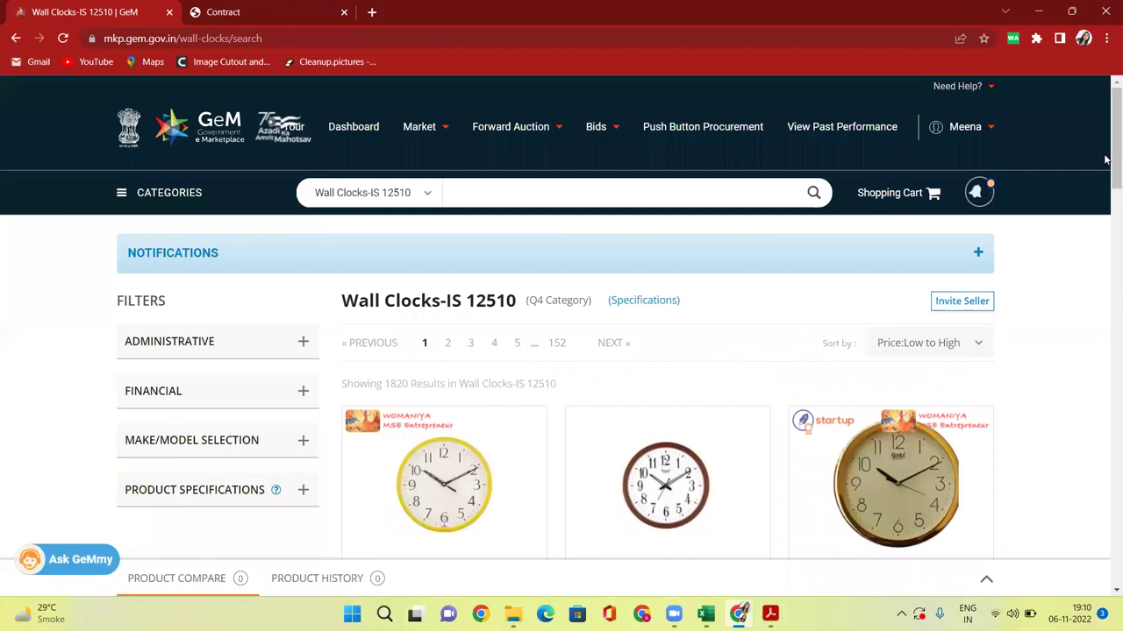
Select the Maharashtra consignee as the delivery location with a quantity of 10 and run the search
scroll(1105, 166, "down", 2)
left_click(257, 231)
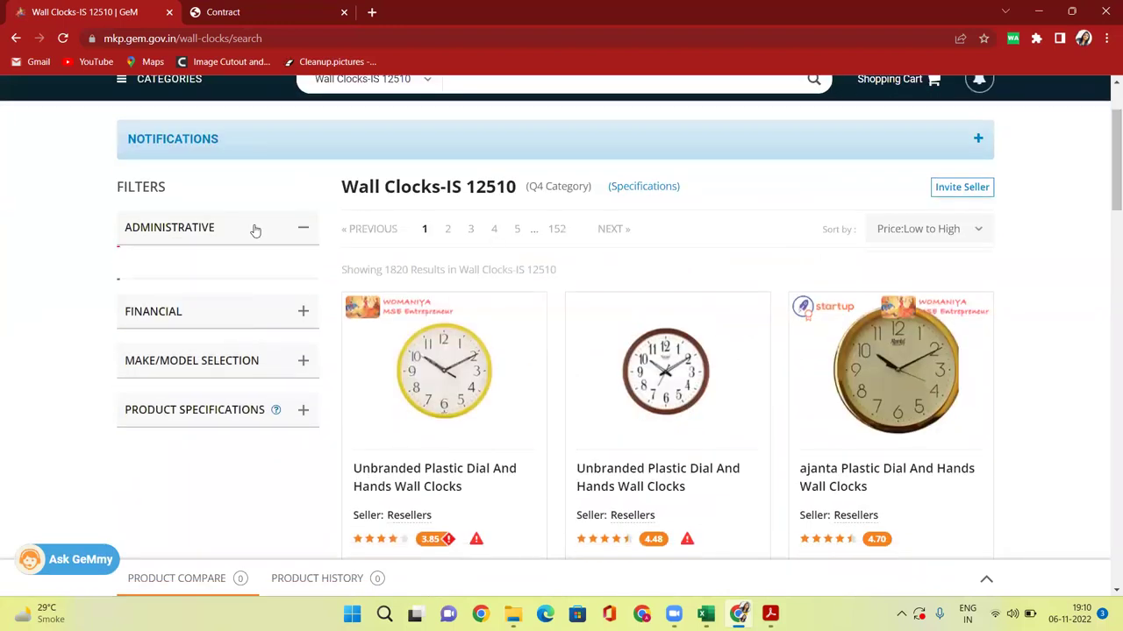
left_click(174, 399)
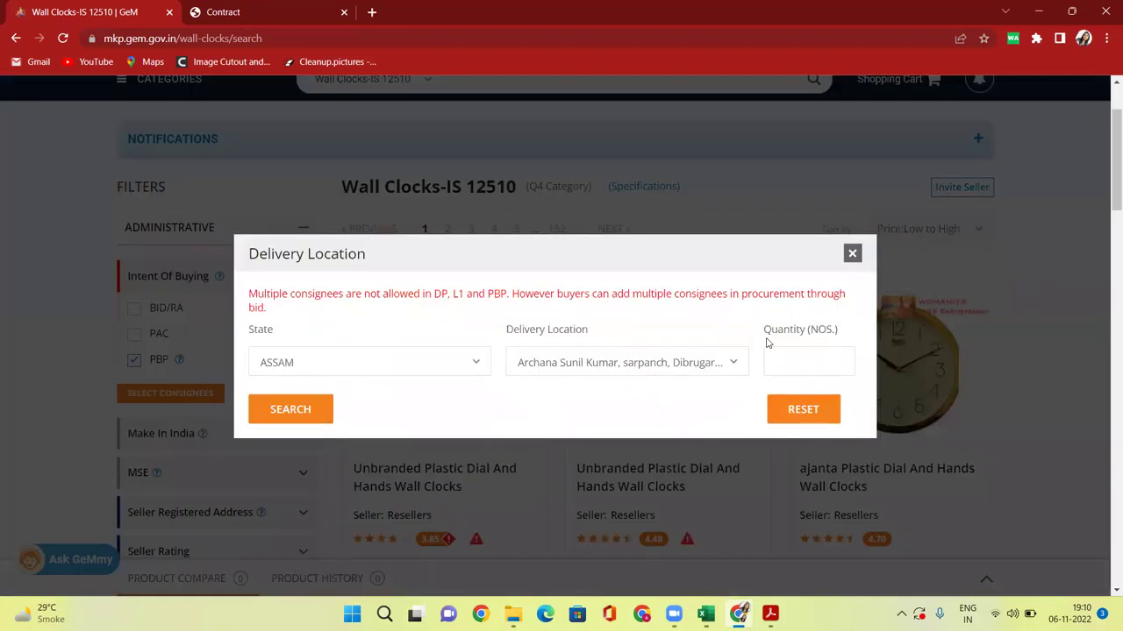
left_click(783, 359)
left_click(425, 368)
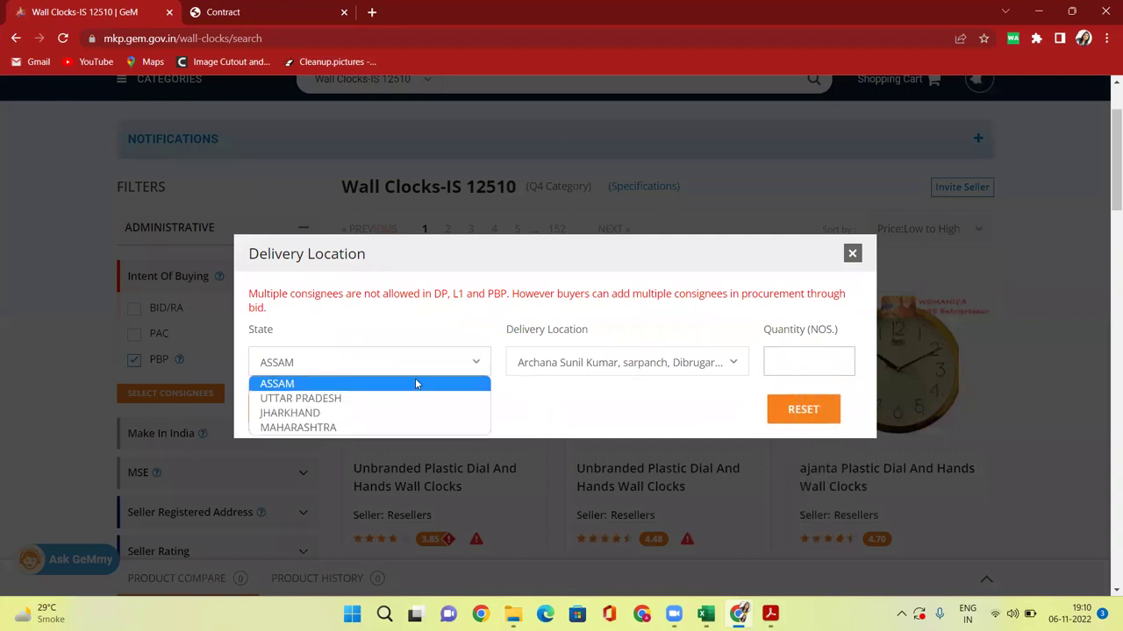
left_click(364, 428)
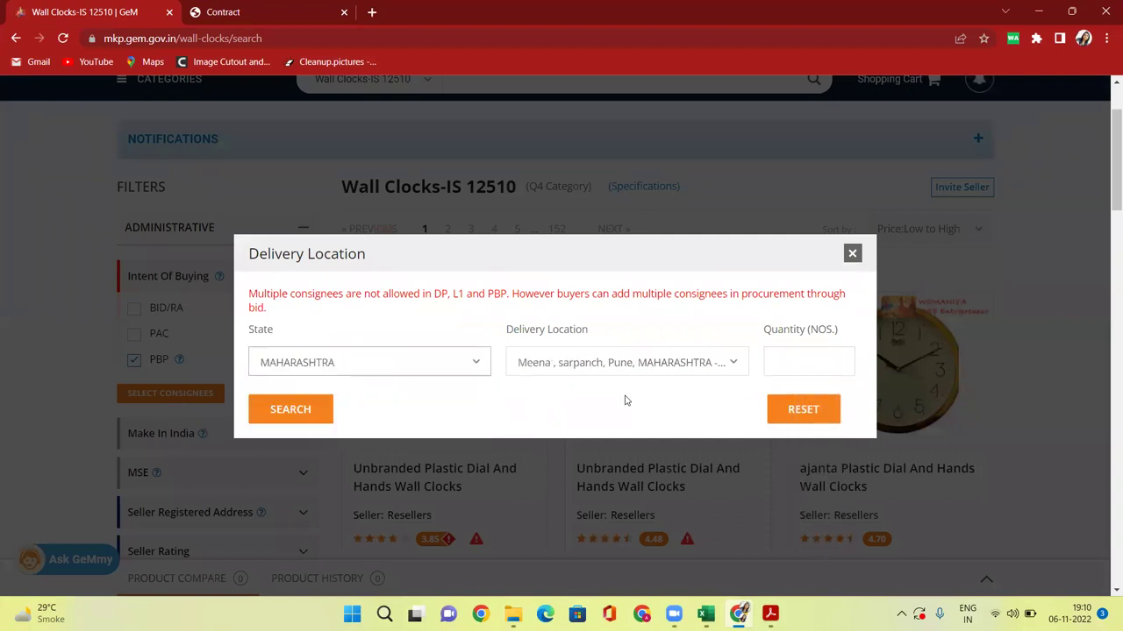
left_click(825, 365)
type("100")
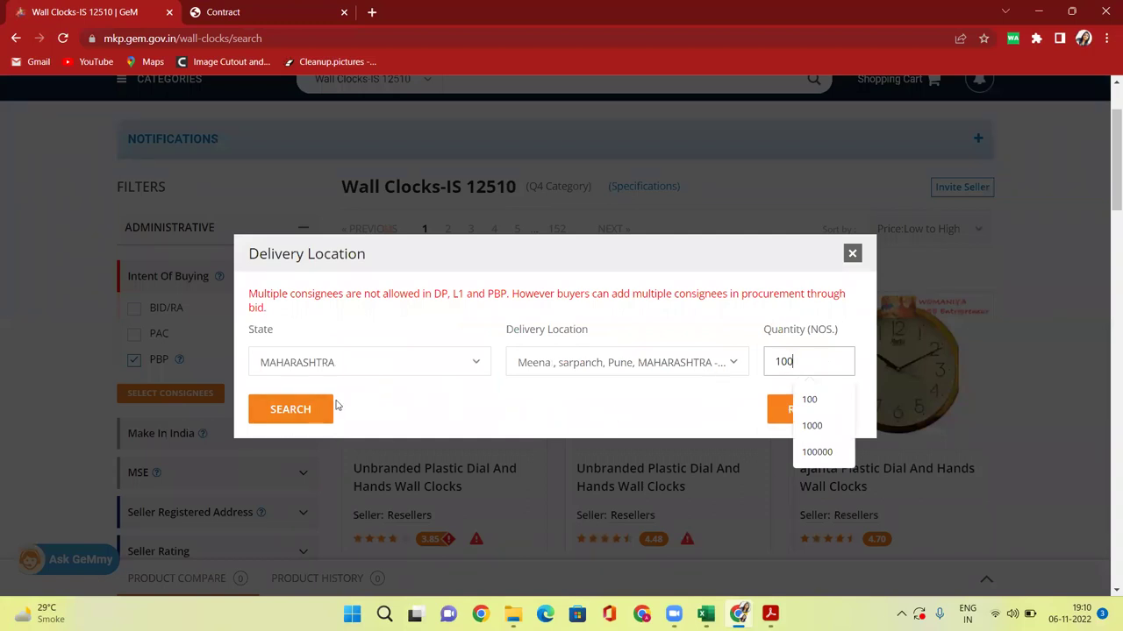
key("BackSpace")
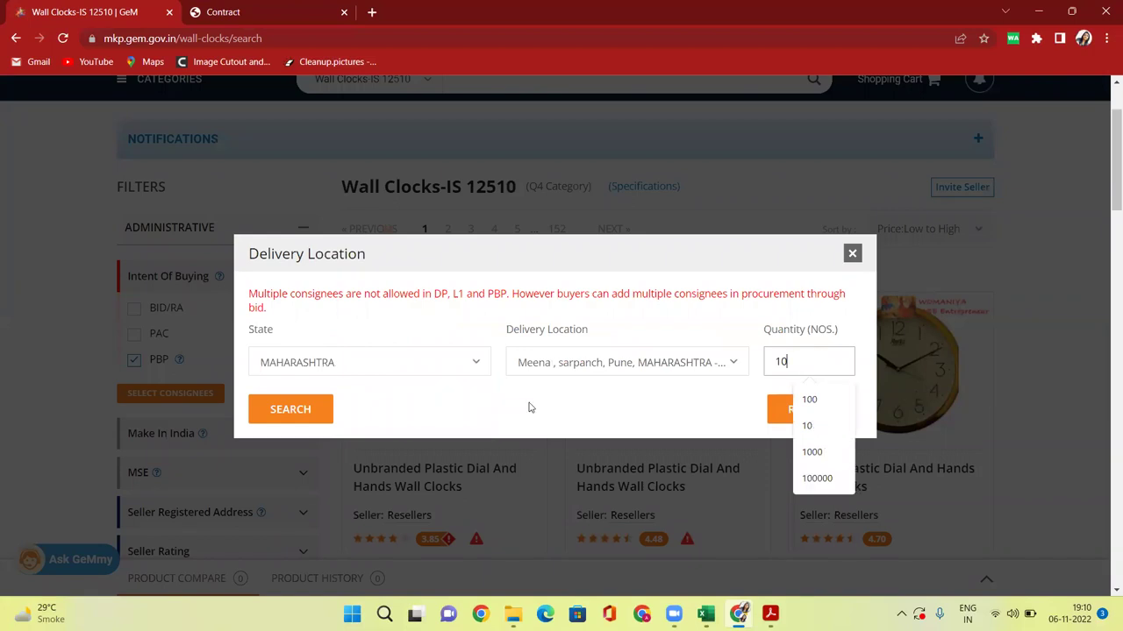
left_click(318, 418)
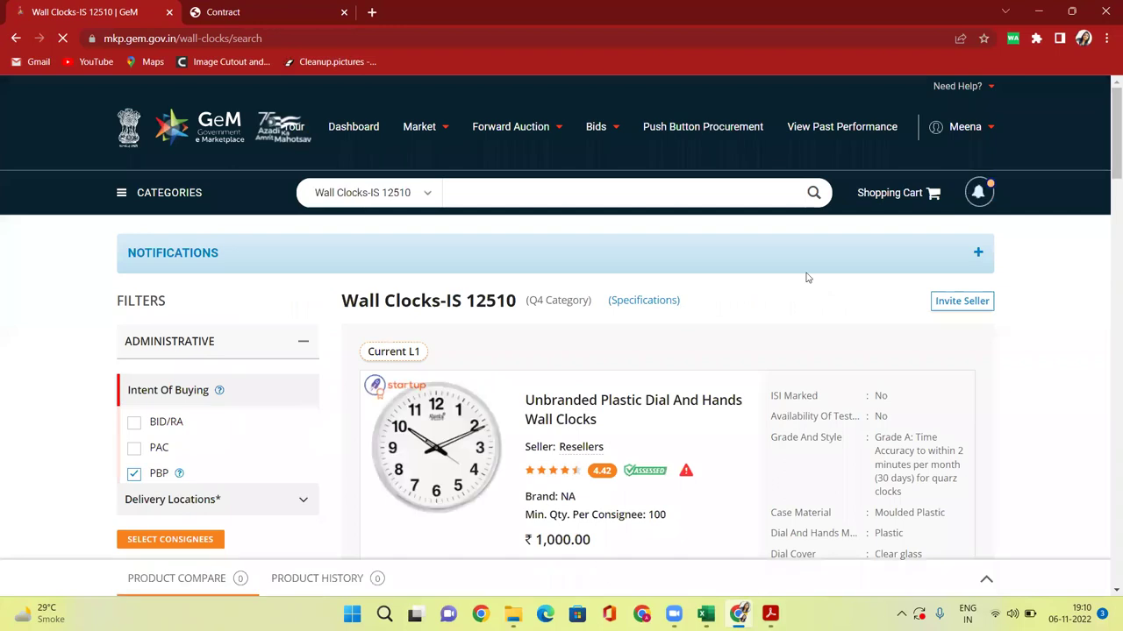
Filter the wall clocks by product specification to the dial and hands material Metal
scroll(667, 309, "down", 3)
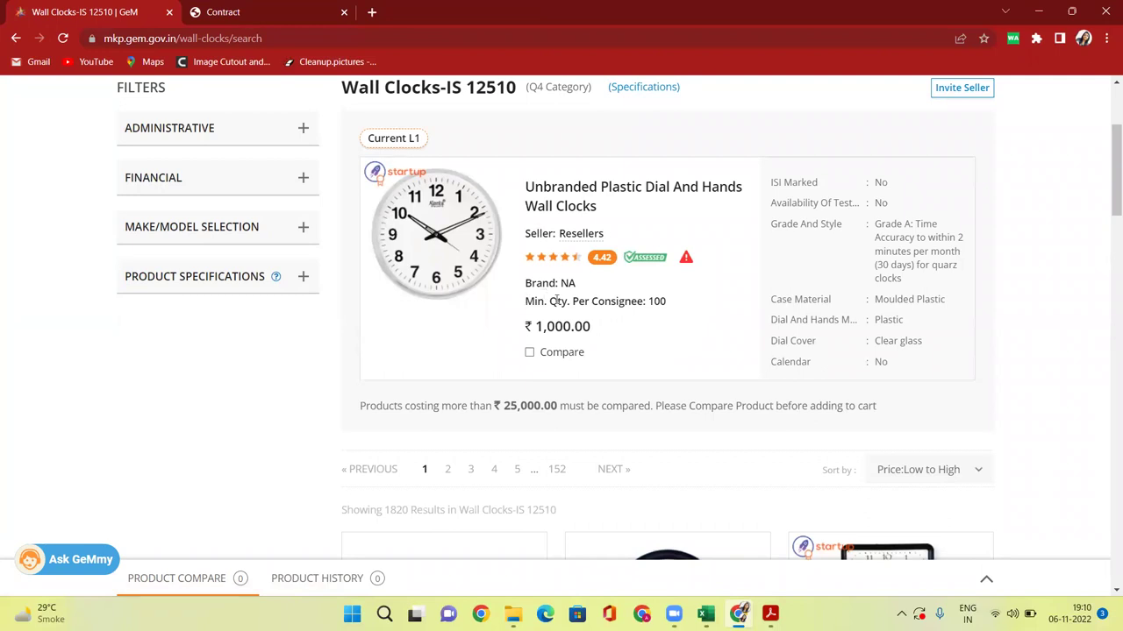
mouse_move(1108, 195)
left_mouse_down()
mouse_move(1107, 278)
mouse_move(1107, 191)
left_mouse_up()
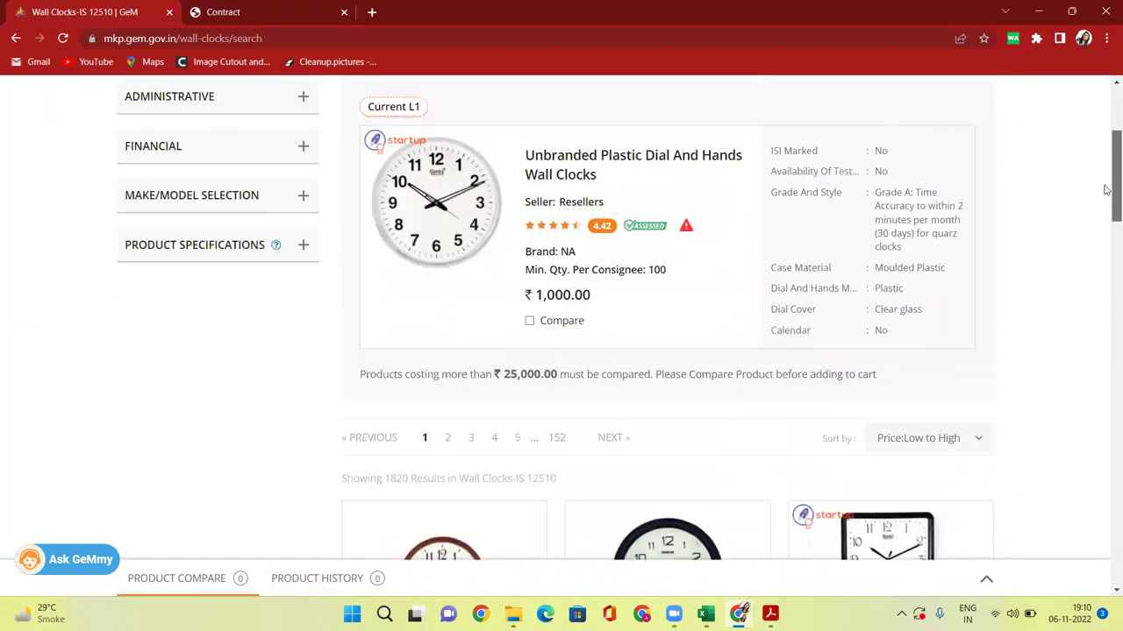
left_click(303, 254)
left_click(217, 337)
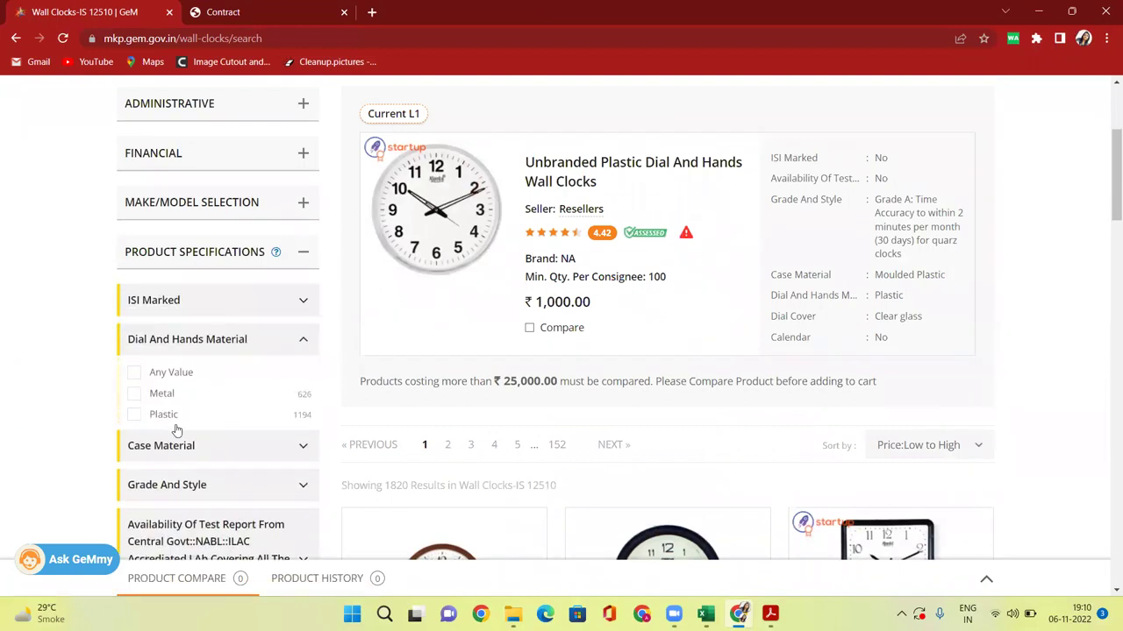
left_click(134, 395)
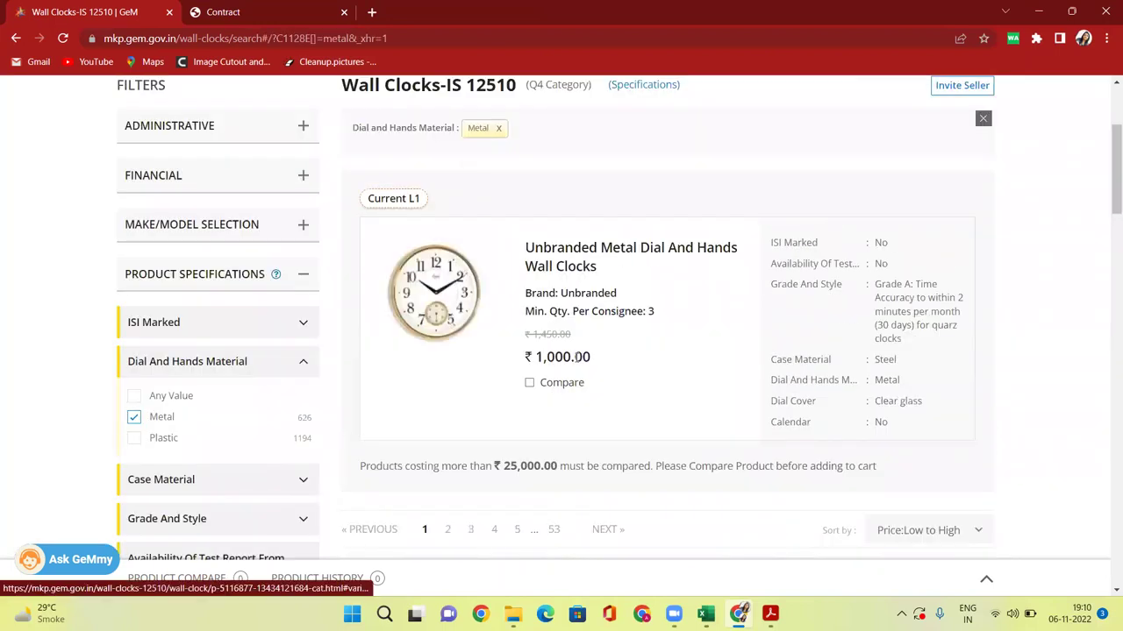
Narrow the wall clocks further to the case material Wood
left_click(225, 482)
scroll(1106, 235, "down", 3)
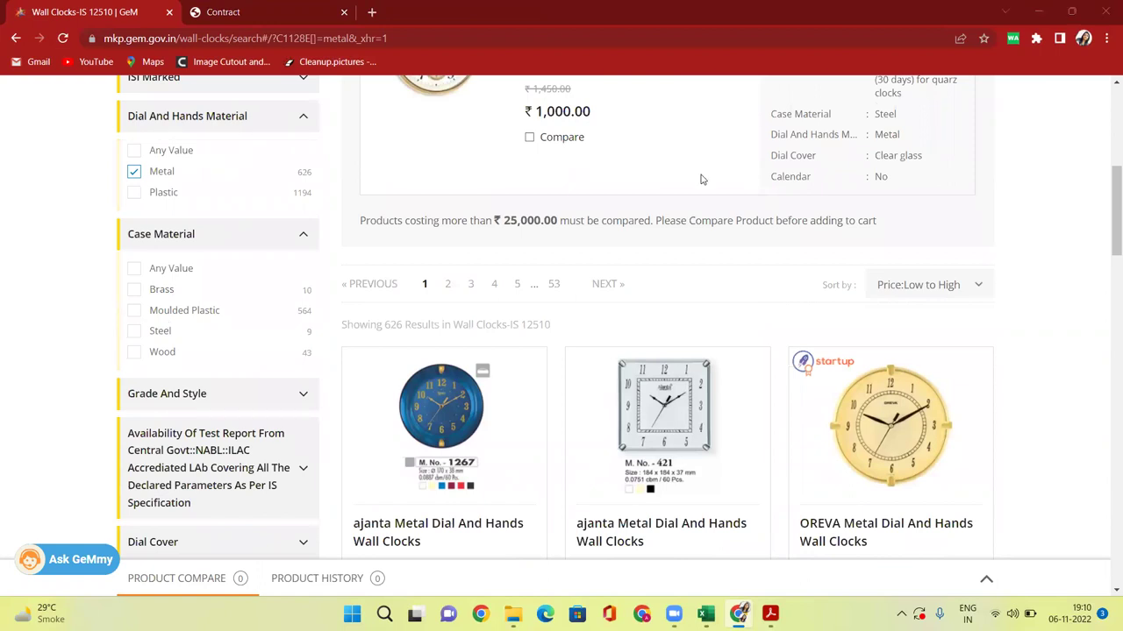
left_click(134, 351)
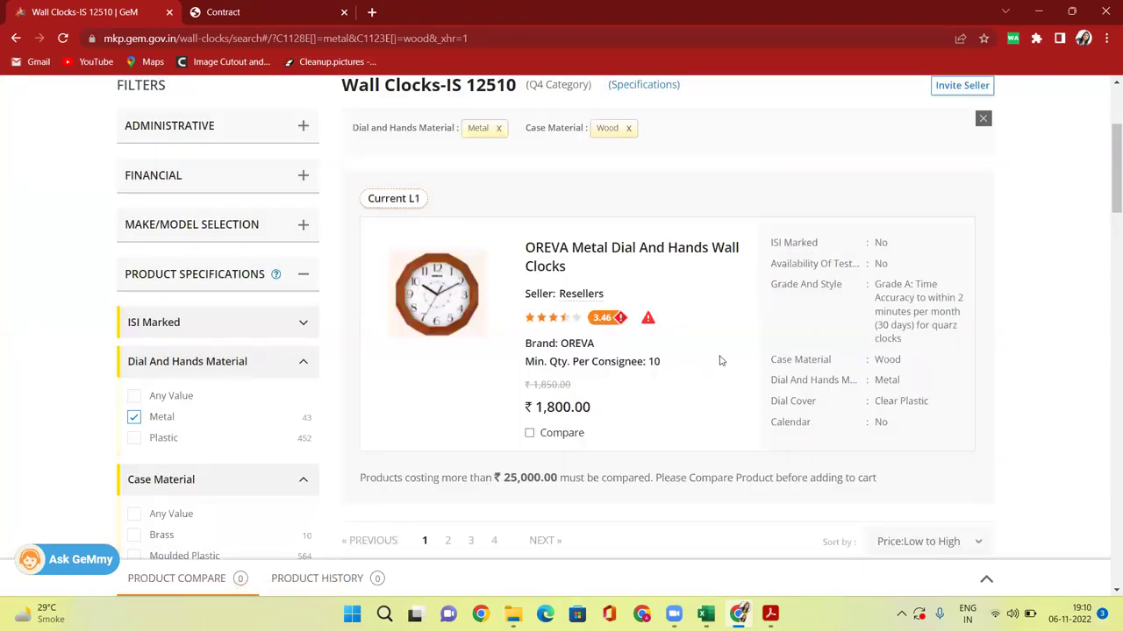
Add the current L1 OREVA clock to the product comparison and sort the results by price from high to low
scroll(574, 263, "down", 3)
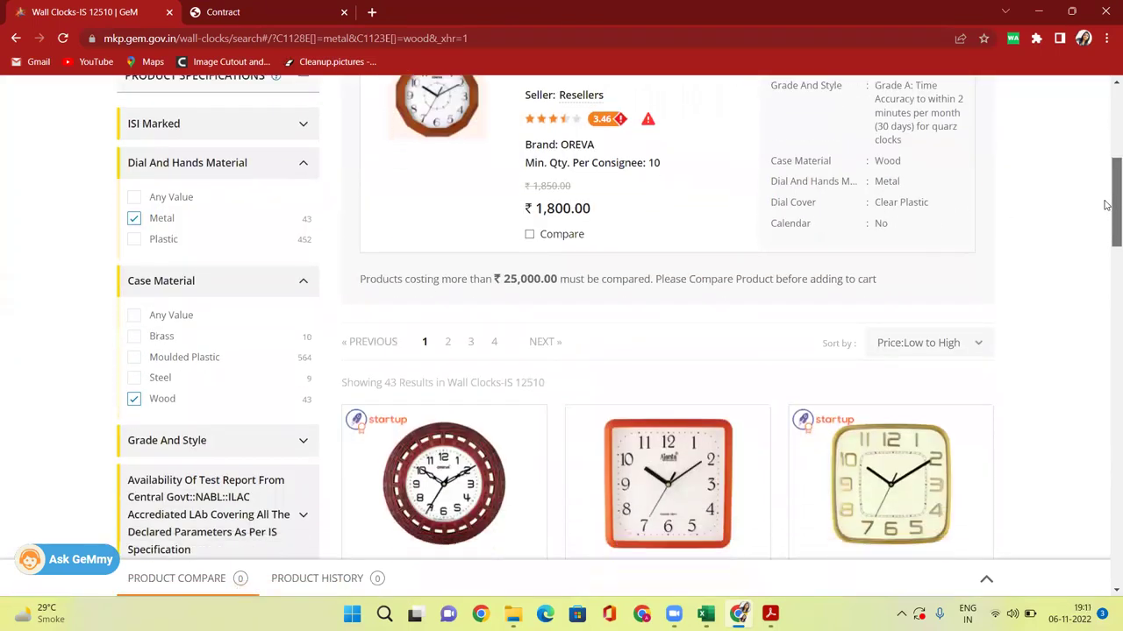
left_click(531, 167)
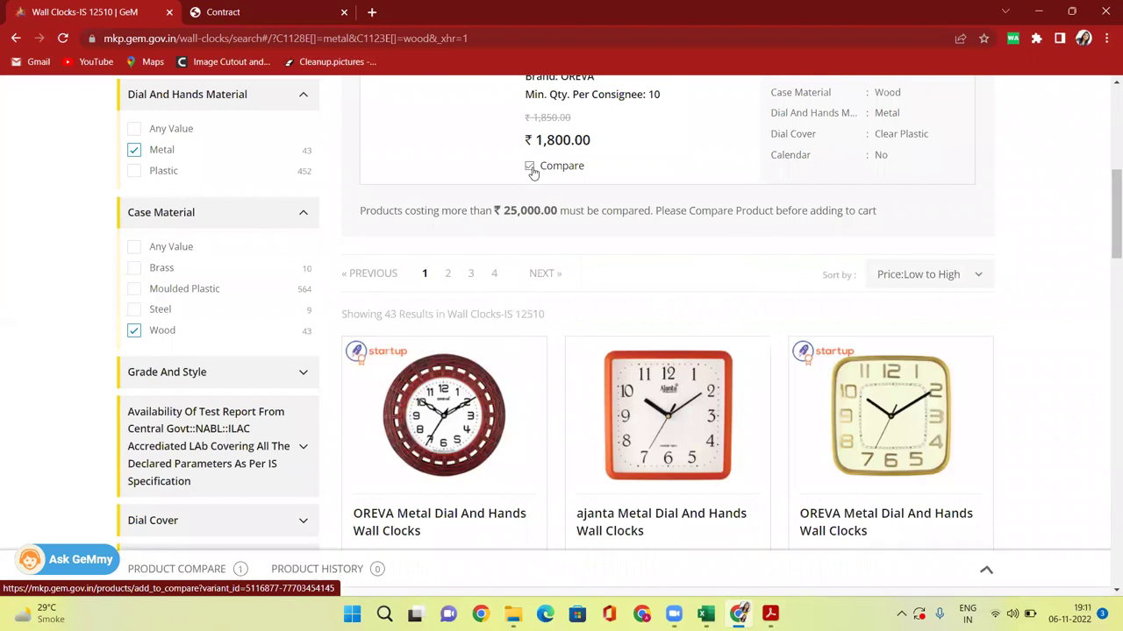
scroll(1107, 213, "down", 2)
left_click(972, 136)
left_click(939, 168)
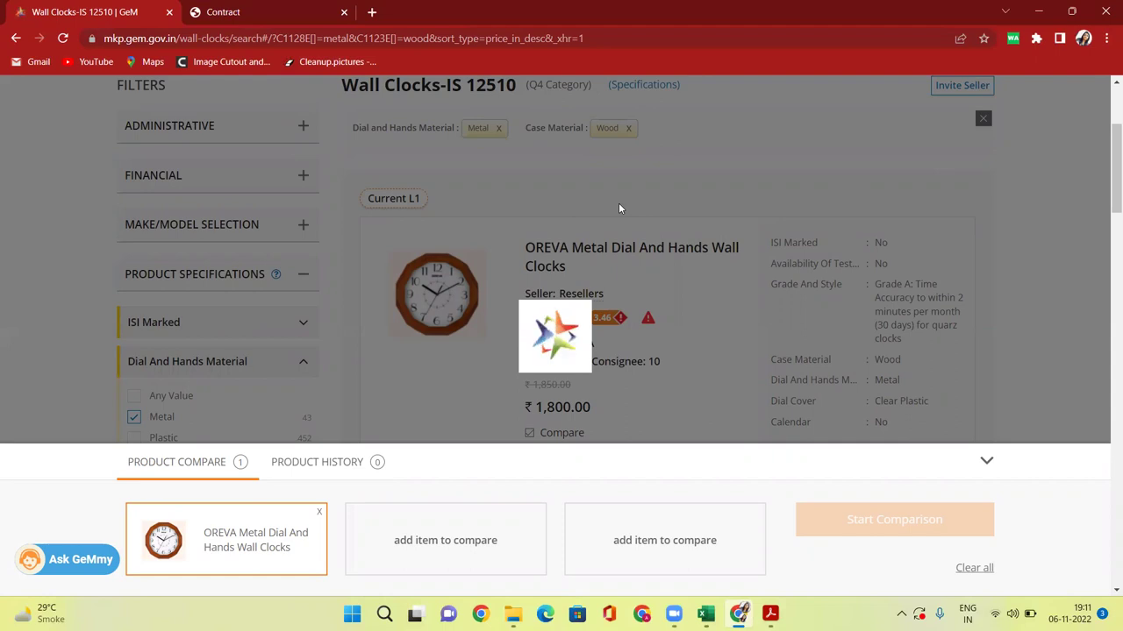
Add the Unbranded ₹99,980 and ajanta ₹65,000 wall clocks to the comparison and start comparing
scroll(1107, 266, "down", 5)
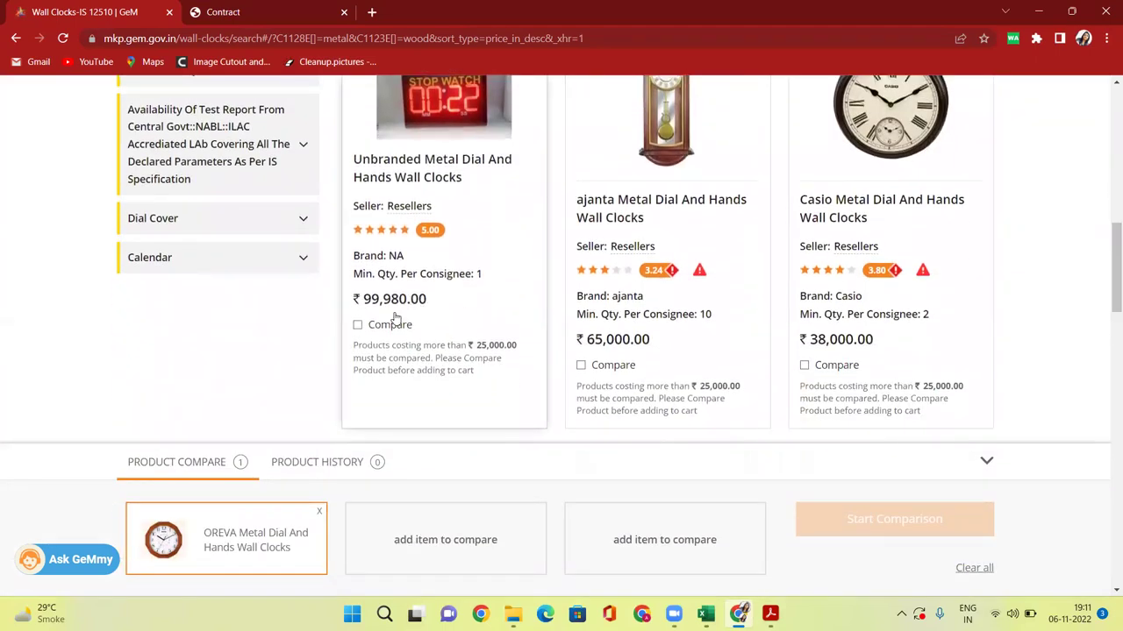
left_click(358, 326)
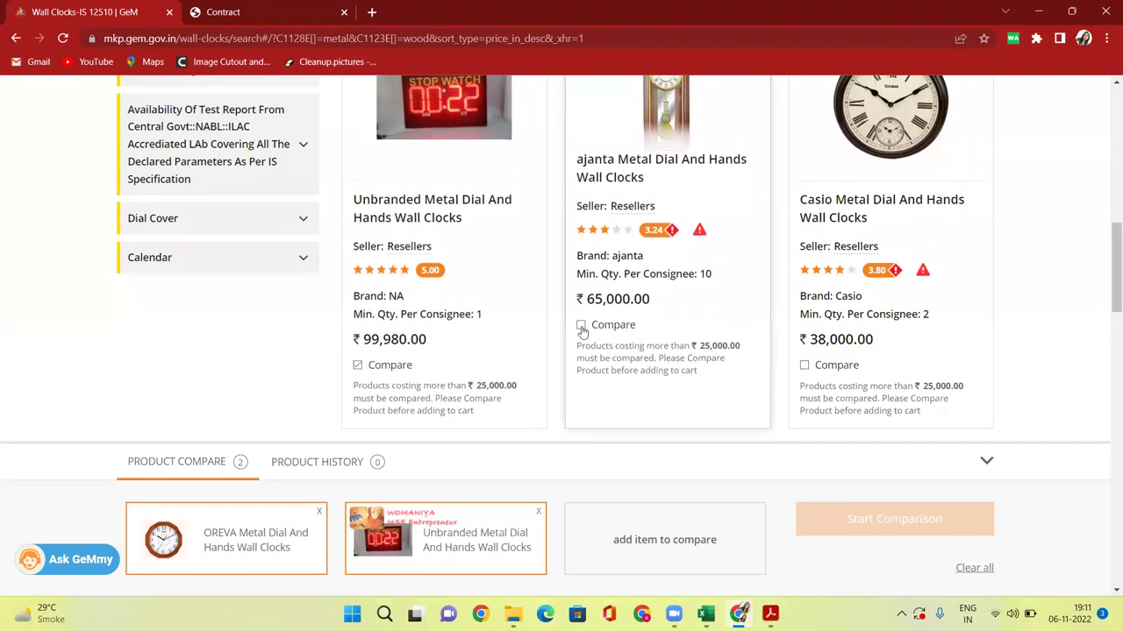
left_click(580, 326)
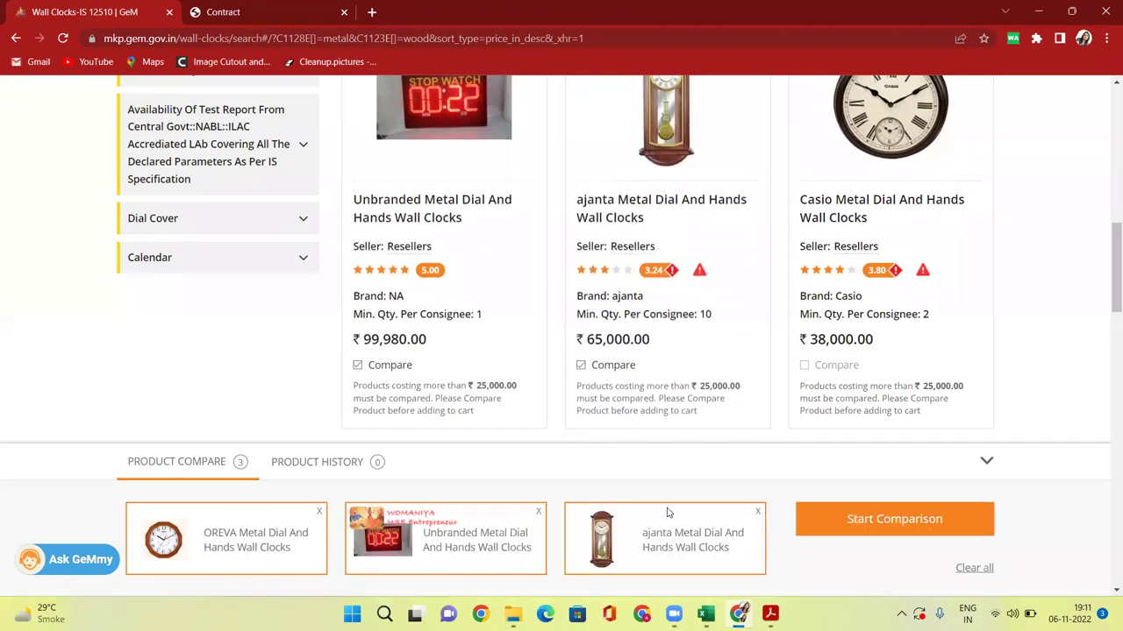
left_click(873, 522)
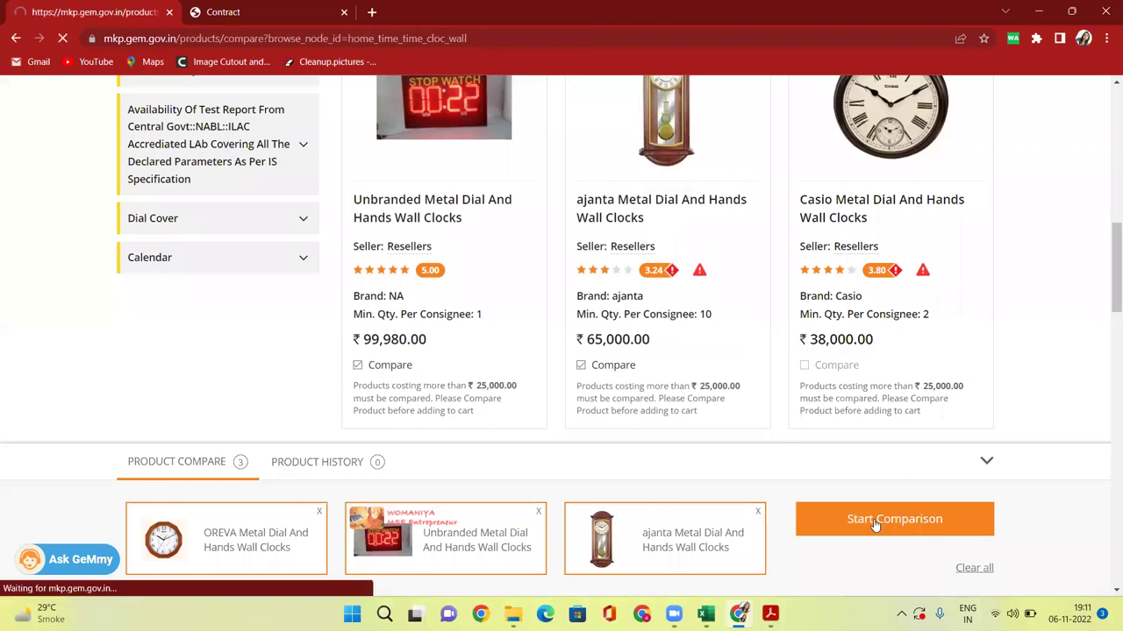
Examine the compared products' prices and highlight the price of the OREVA clock added to the comparison
left_click_drag(1105, 178, 1107, 220)
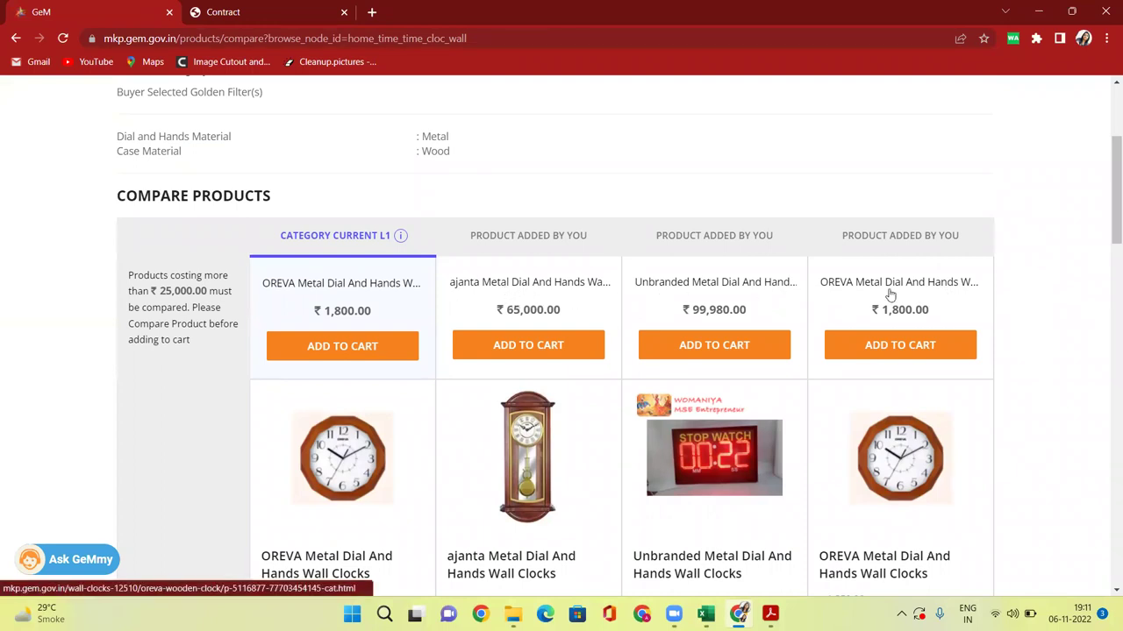
left_click_drag(937, 309, 879, 316)
mouse_move(1107, 225)
left_mouse_down()
mouse_move(1107, 252)
mouse_move(1107, 229)
left_mouse_up()
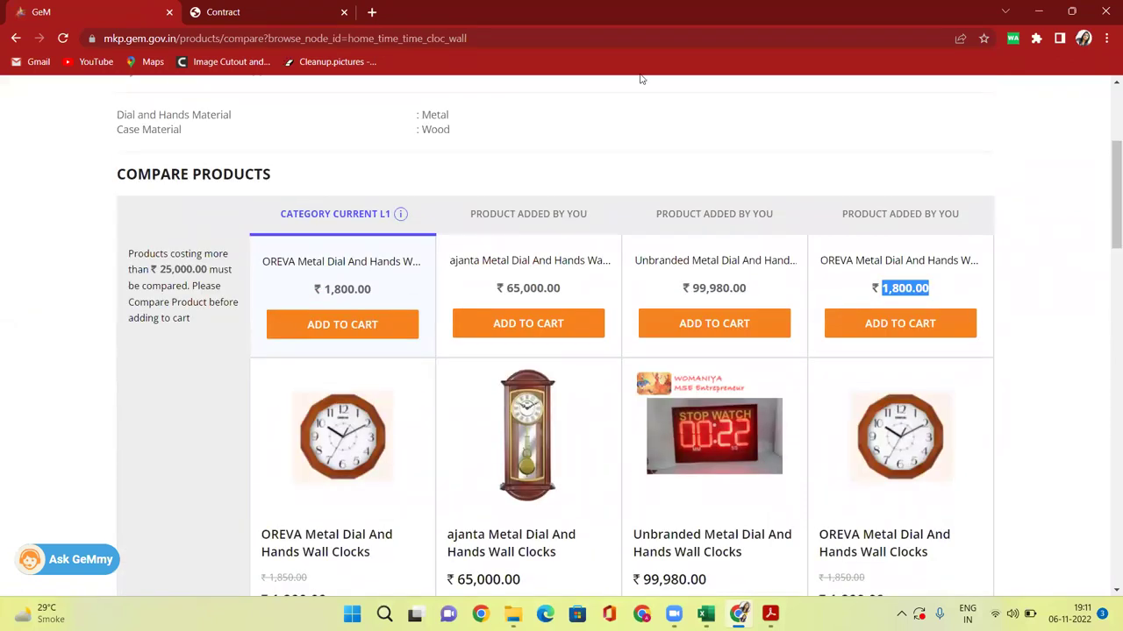
Add the category's current L1 OREVA wall clock to the cart and create a PBP notice for it
left_click(345, 327)
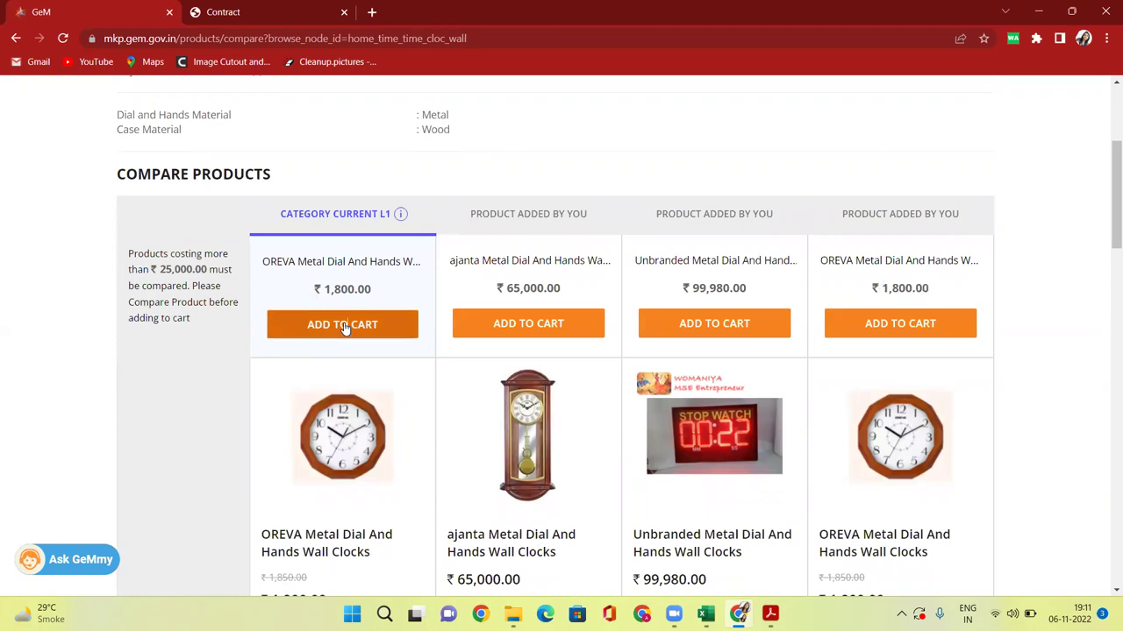
left_click(345, 327)
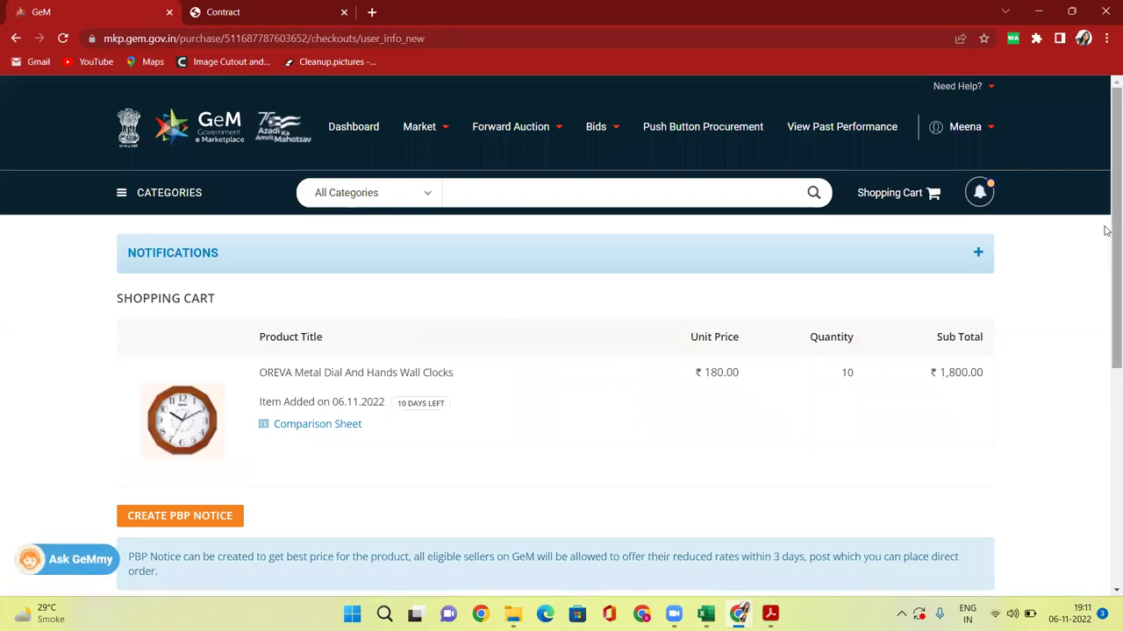
left_click_drag(1115, 226, 1115, 296)
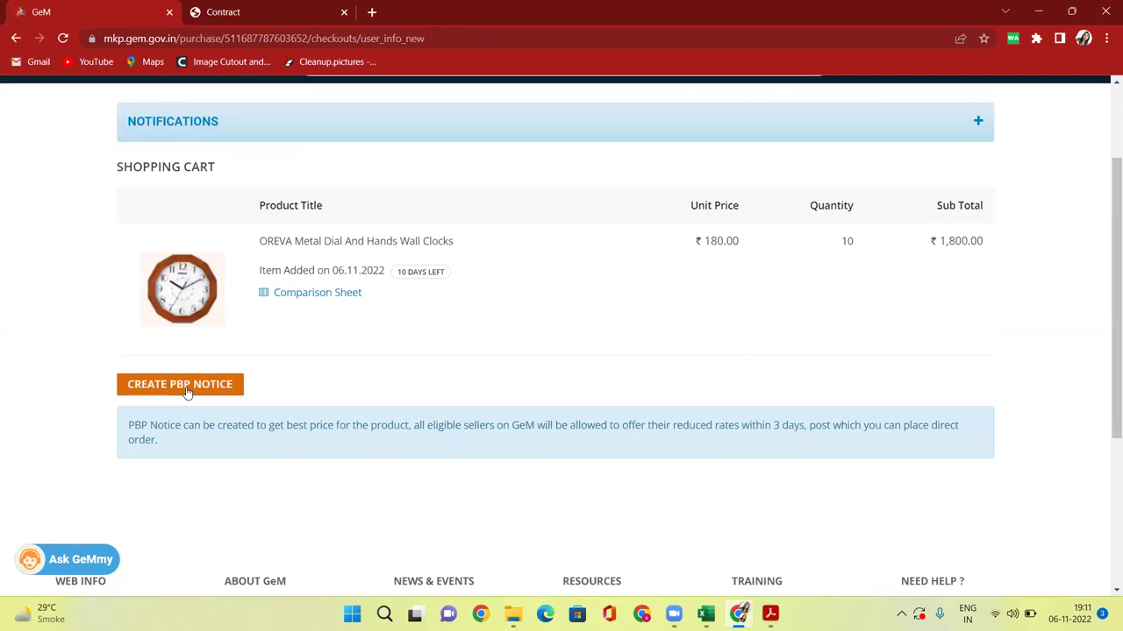
left_click(186, 392)
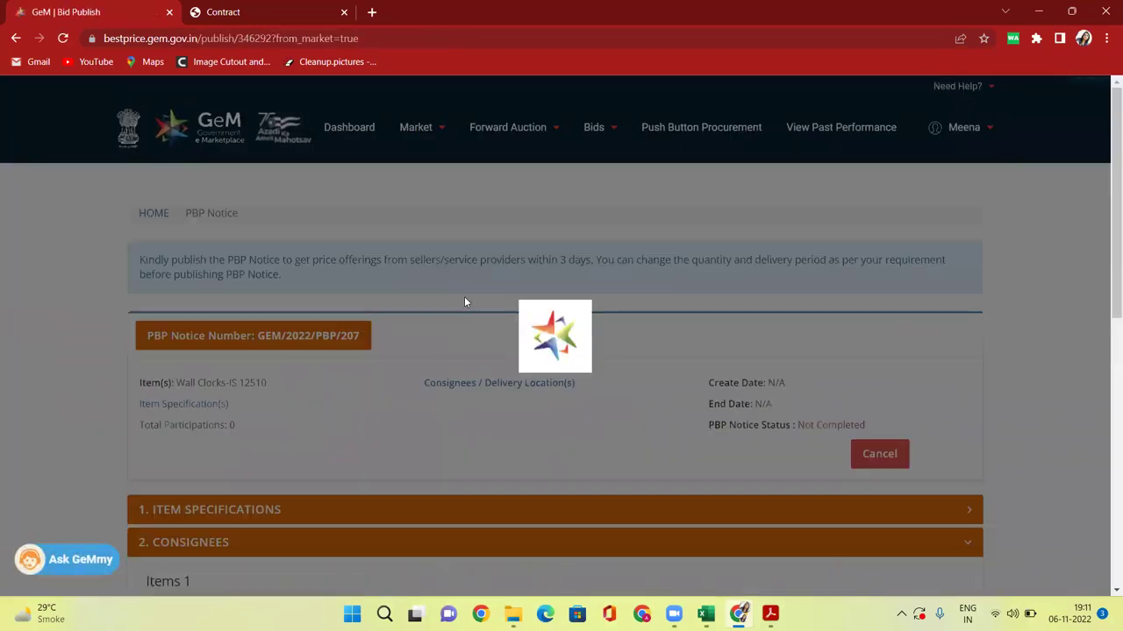
Save the consignee details of the wall clock notice with quantity 10 and 30 delivery days
scroll(1105, 327, "down", 2)
scroll(1105, 327, "down", 2)
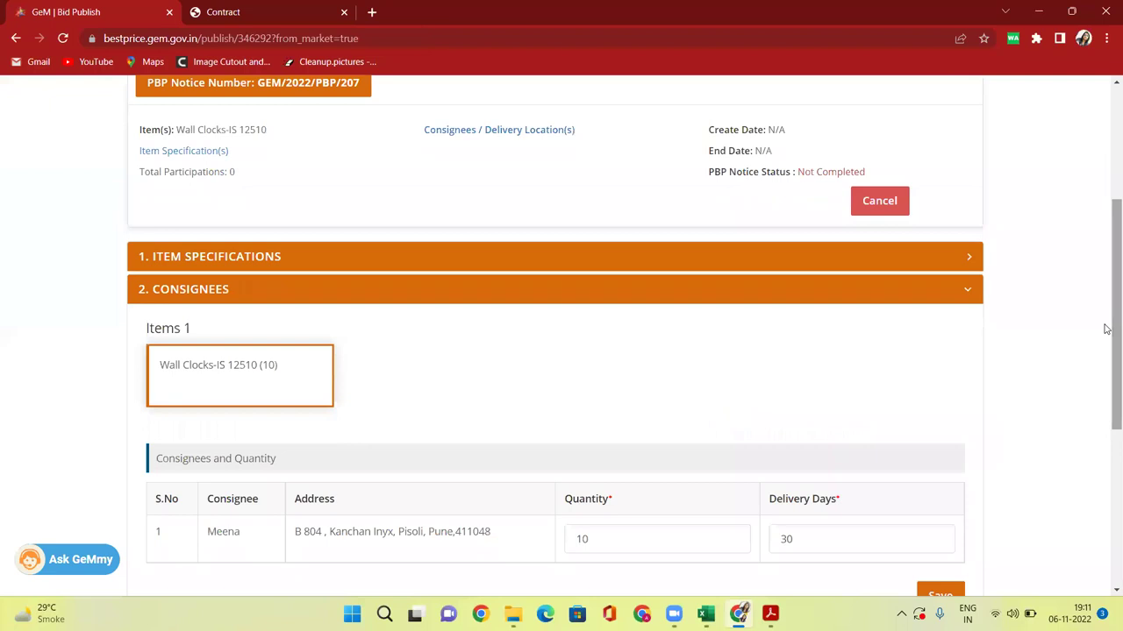
scroll(1107, 332, "down", 3)
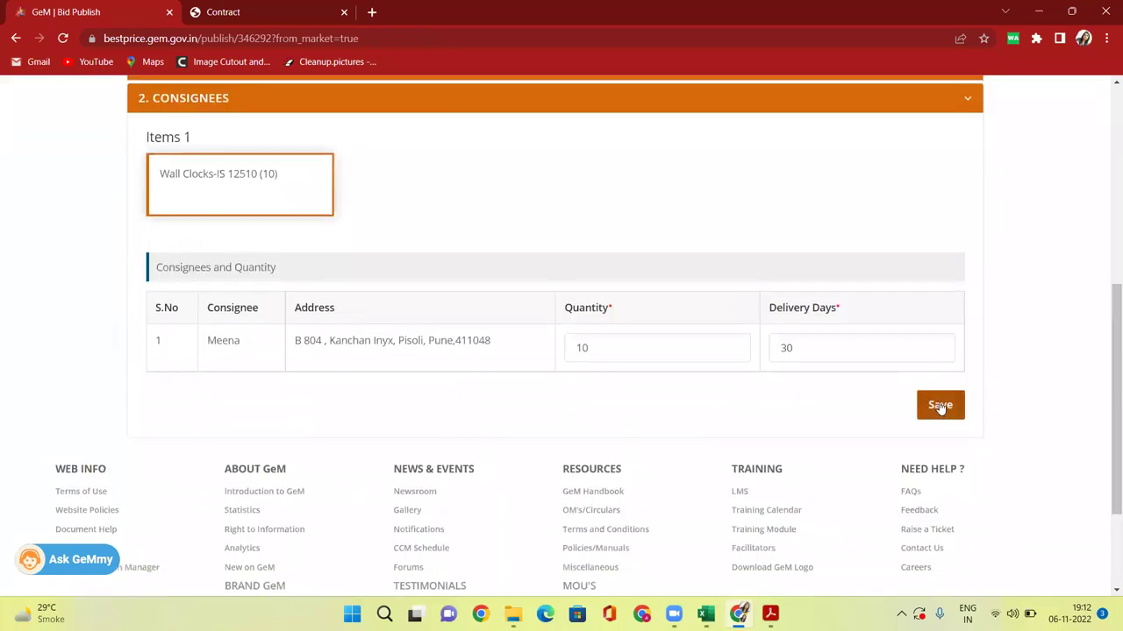
left_click(939, 406)
left_click(791, 202)
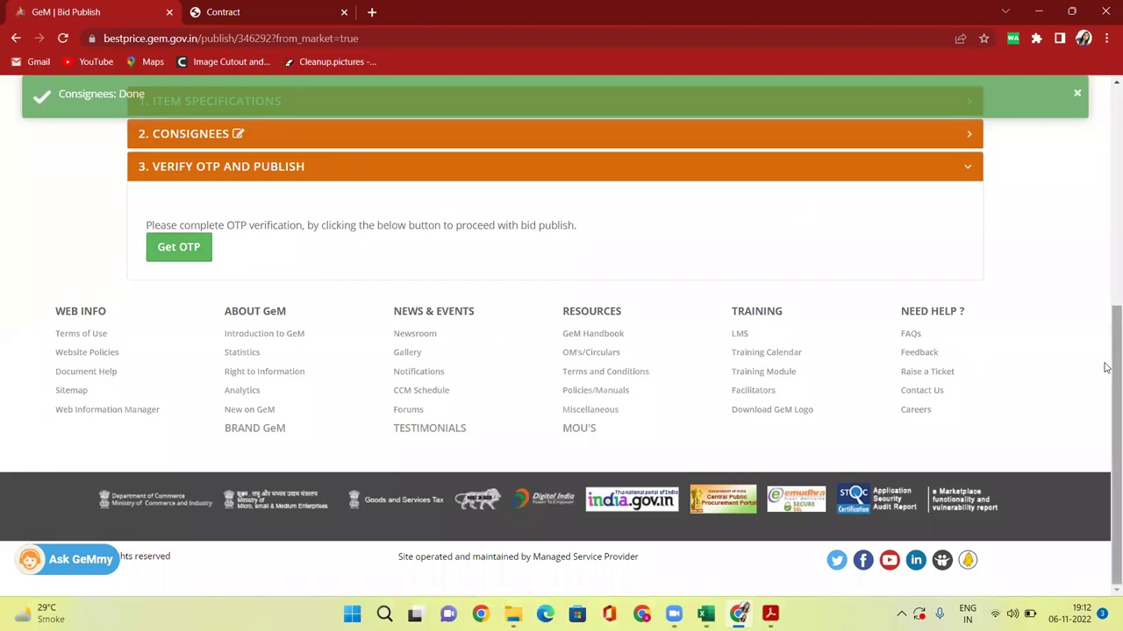
Review the PBP notice and highlight the instruction about the 3-day offer period and changing quantity and delivery period
scroll(1092, 255, "up", 3)
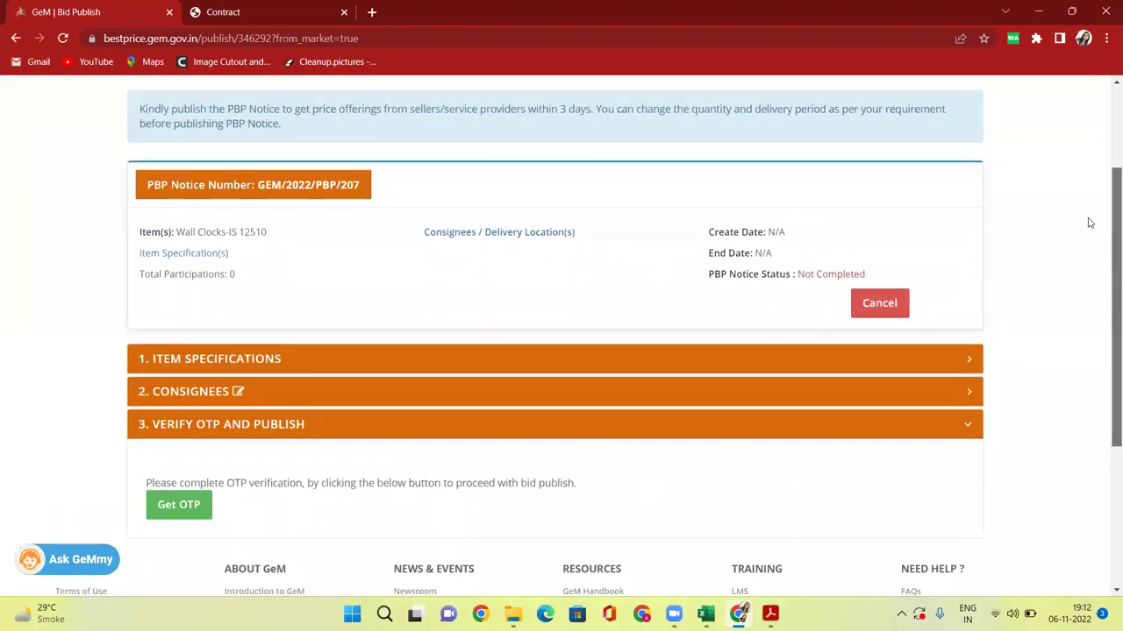
scroll(1088, 223, "up", 2)
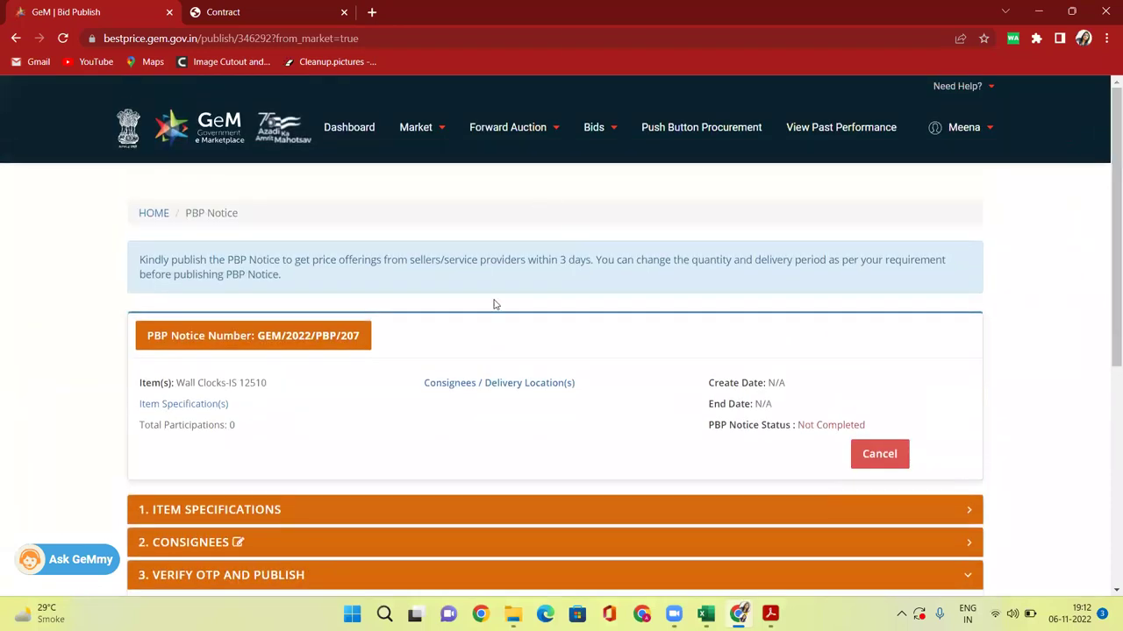
left_click_drag(472, 260, 586, 273)
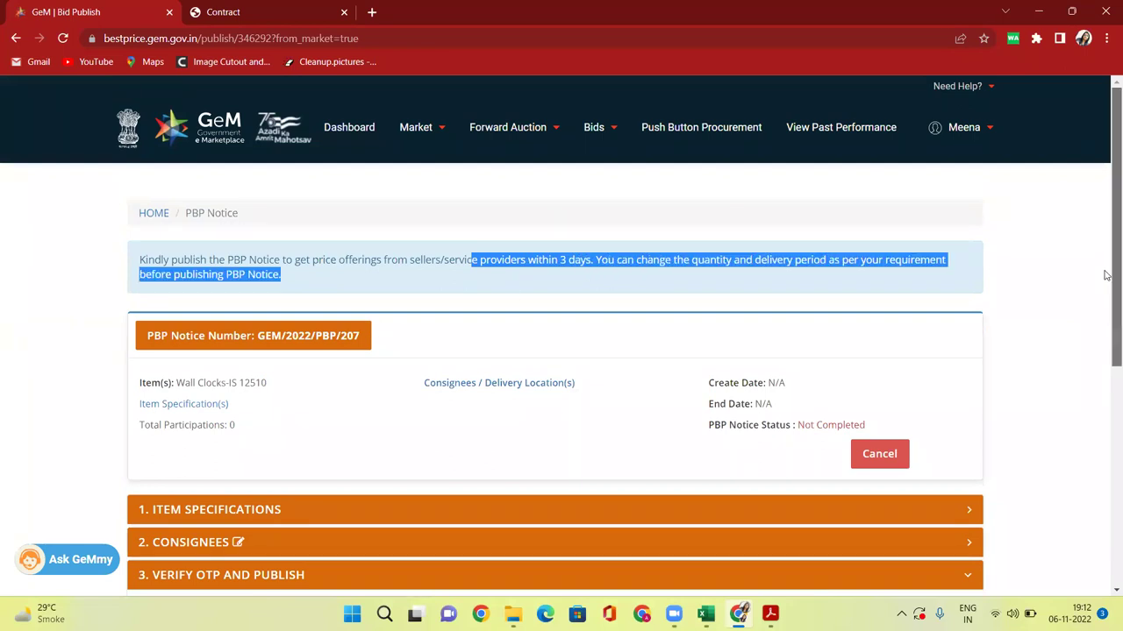
scroll(989, 321, "down", 2)
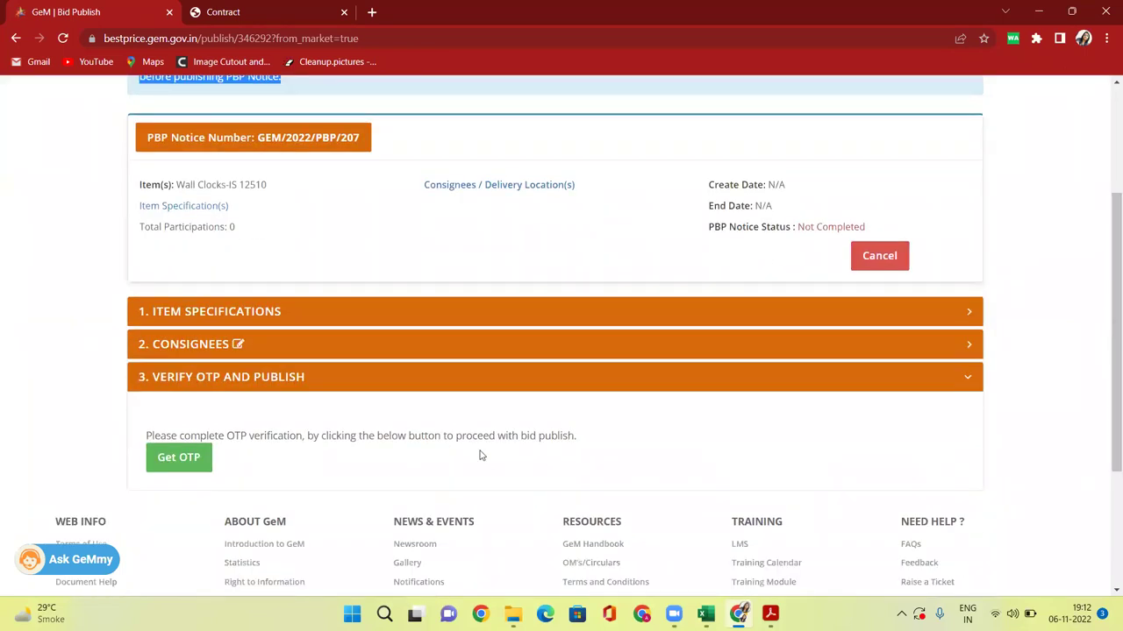
left_click(1105, 152)
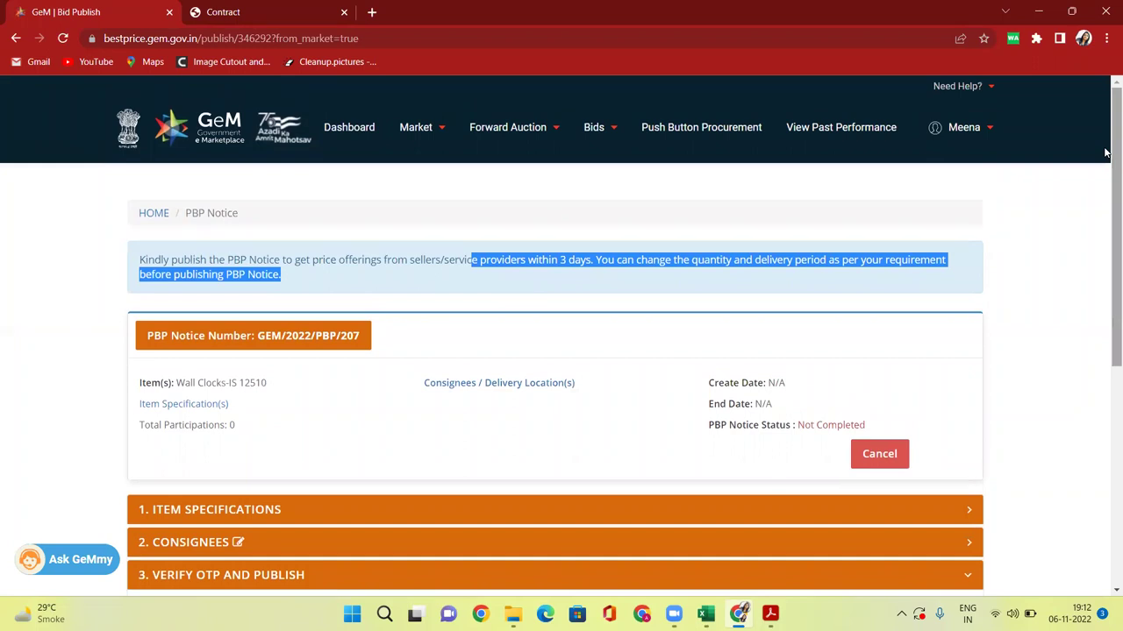
Go to the Push Button Procurement section and list the draft PBP notices
left_click(685, 135)
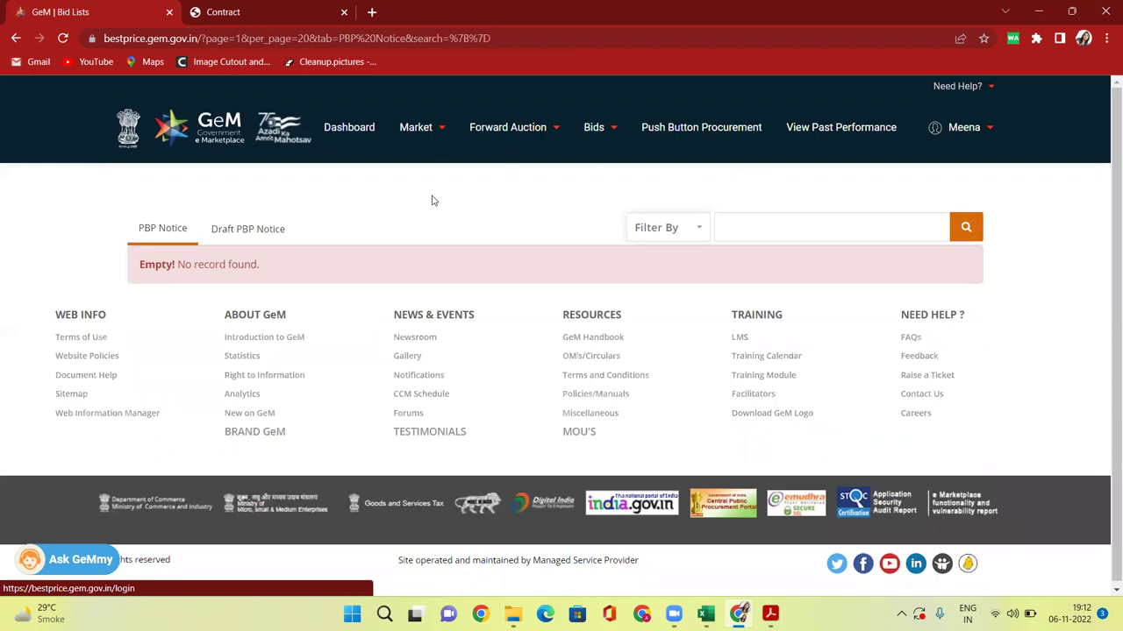
left_click(356, 132)
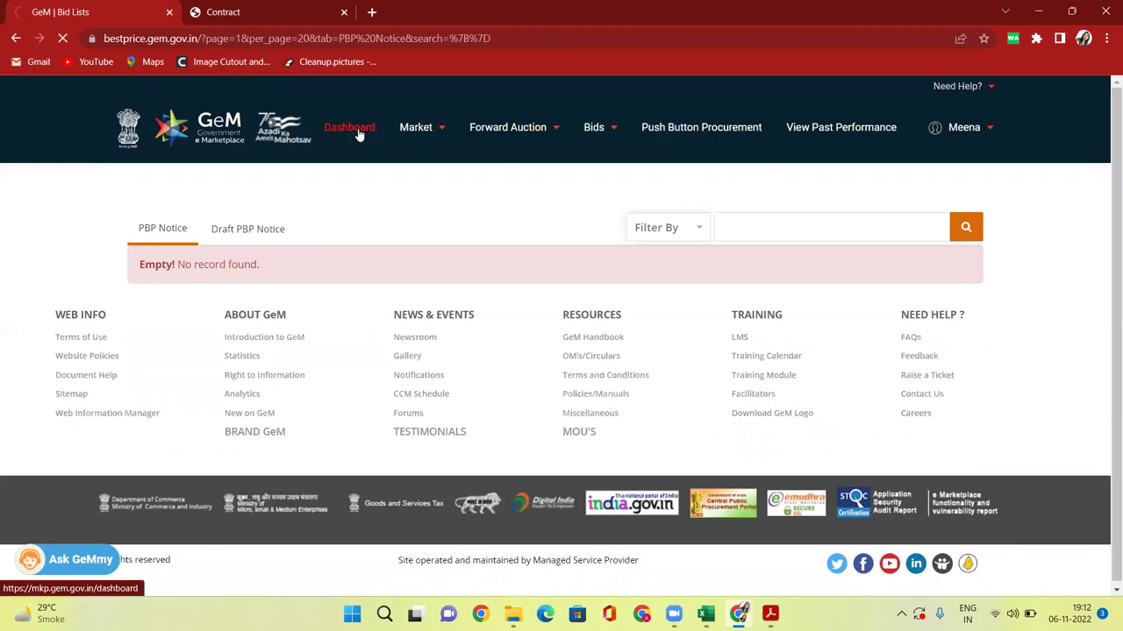
left_click(260, 227)
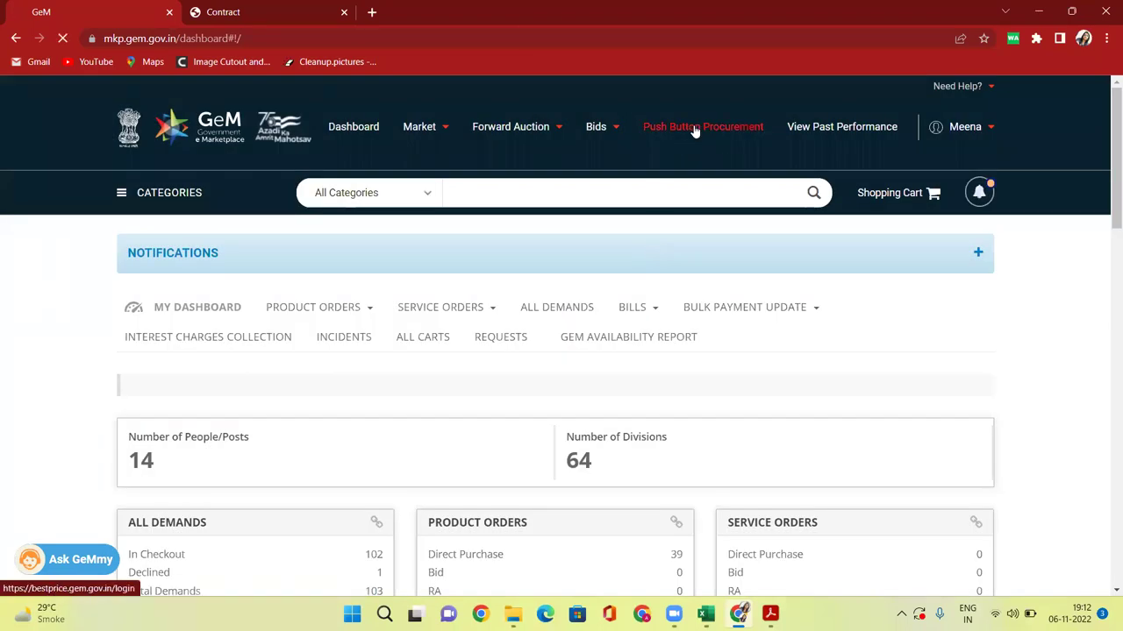
left_click(695, 129)
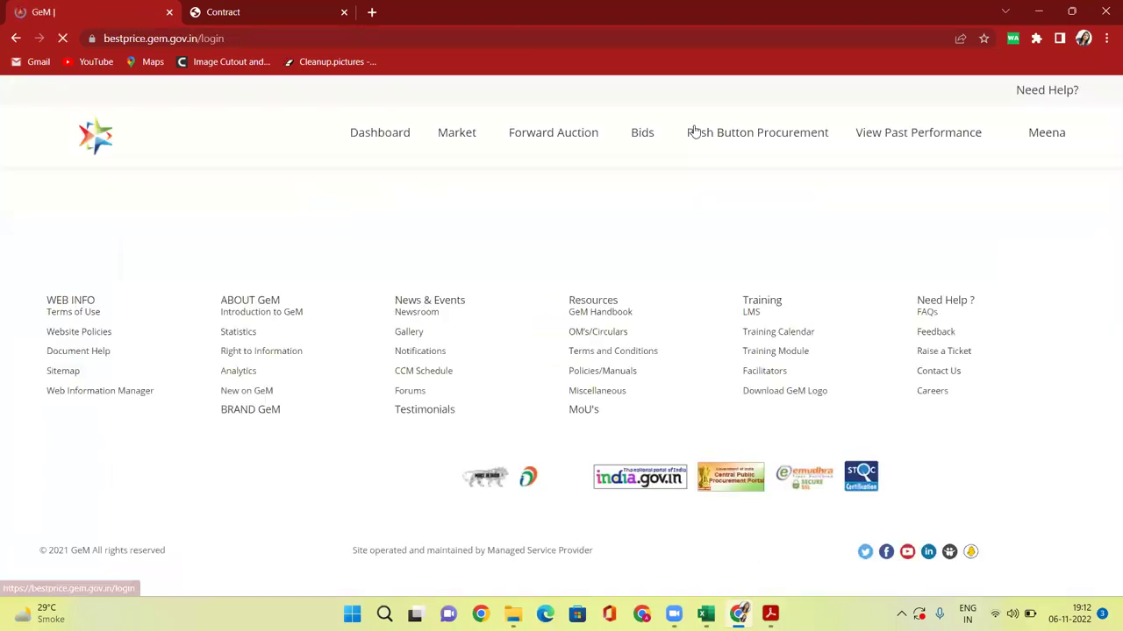
left_click(268, 231)
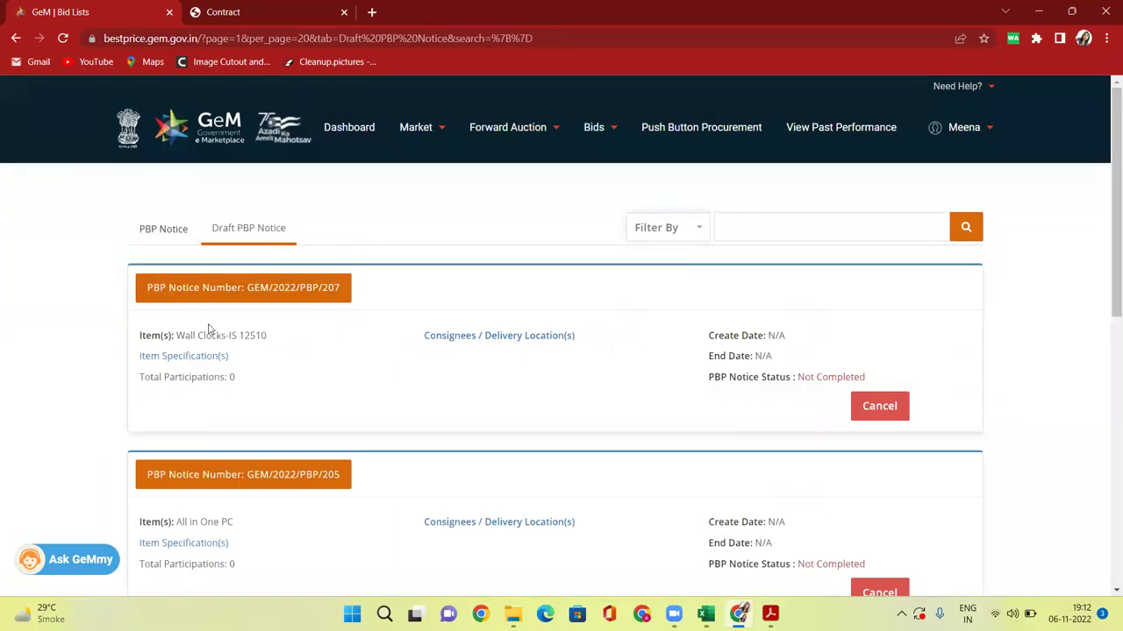
Highlight the item Wall Clocks-IS 12510, open its draft PBP notice and review the OTP verification and publishing section
left_click_drag(184, 336, 296, 340)
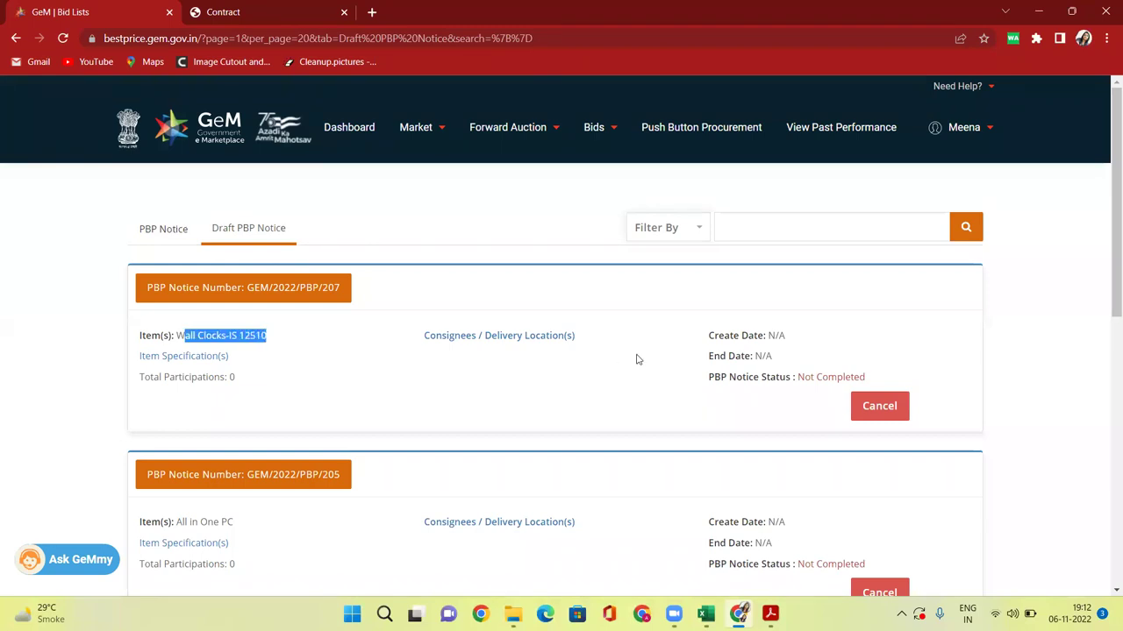
left_click(258, 290)
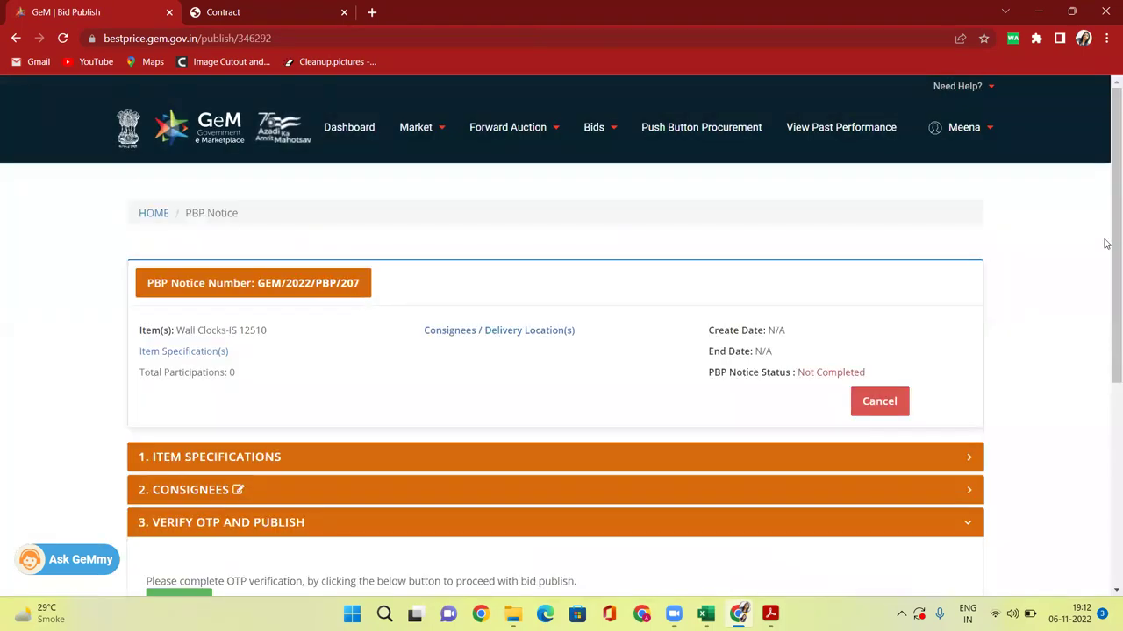
left_click_drag(1106, 243, 1106, 370)
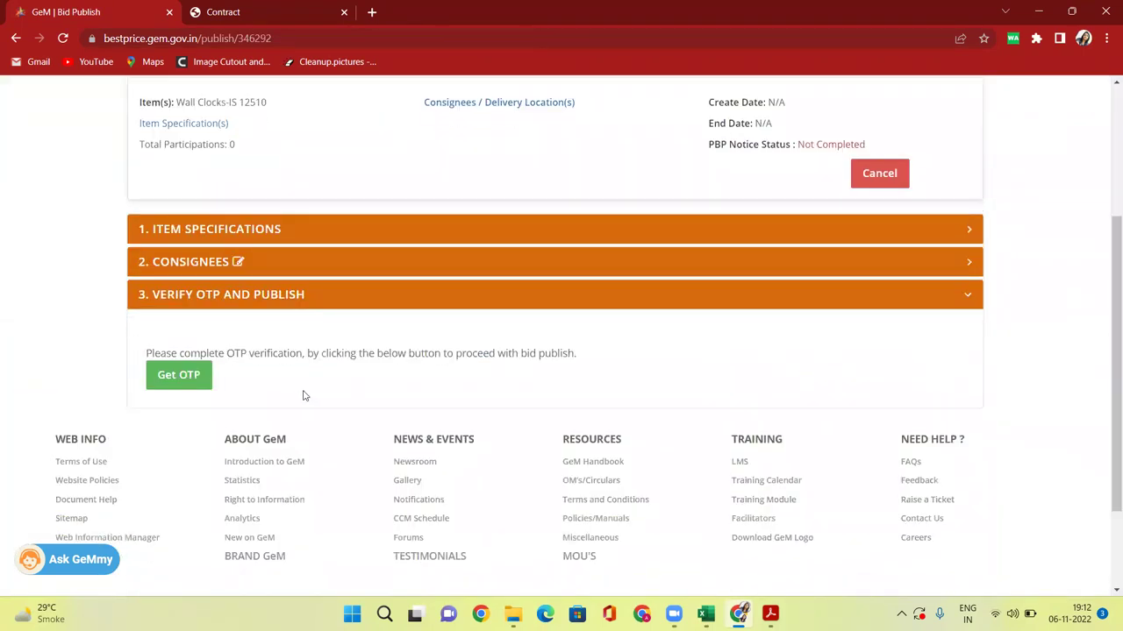
left_click(1107, 168)
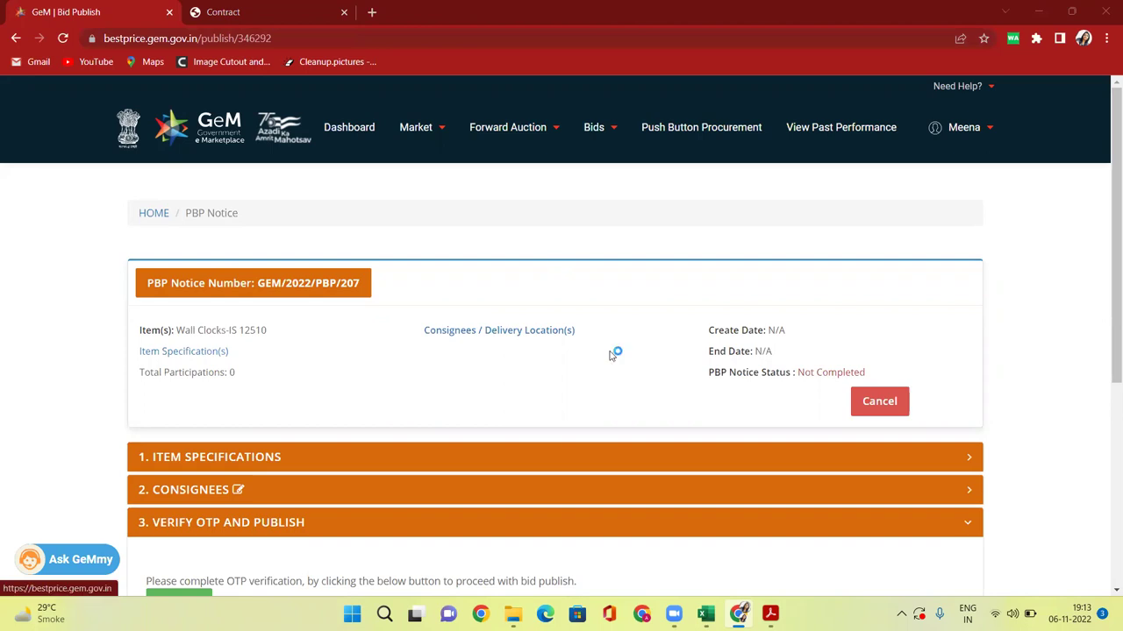
Find the PDF Push-Button-Procurement Cat on the Desktop and open it
left_click_drag(855, 243, 877, 351)
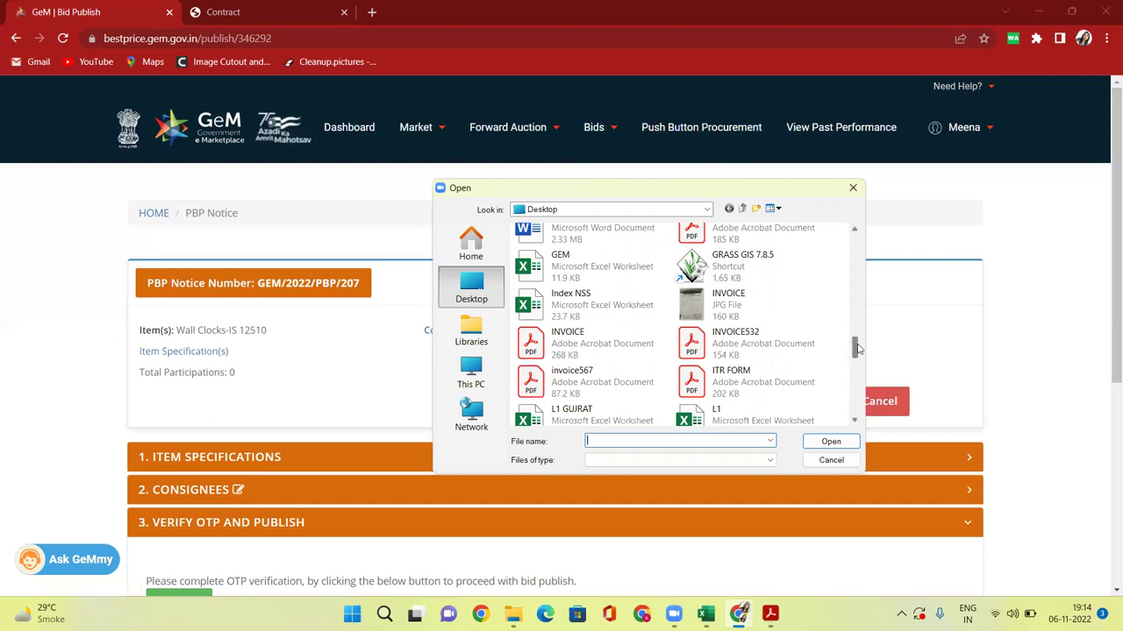
left_click_drag(857, 348, 865, 388)
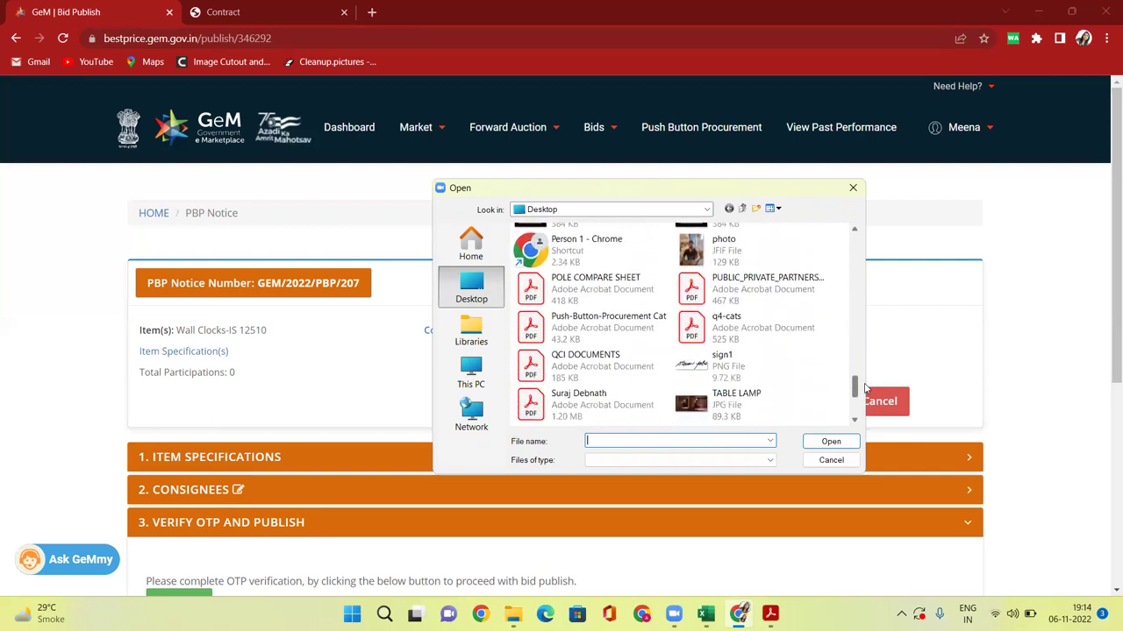
left_click(608, 322)
double_click(608, 322)
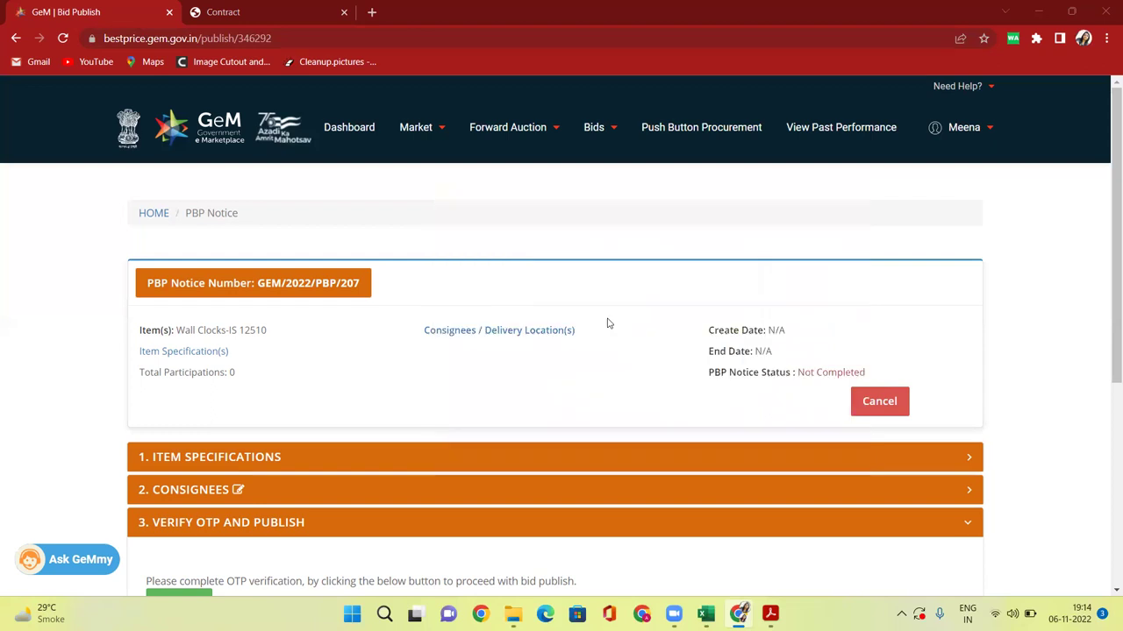